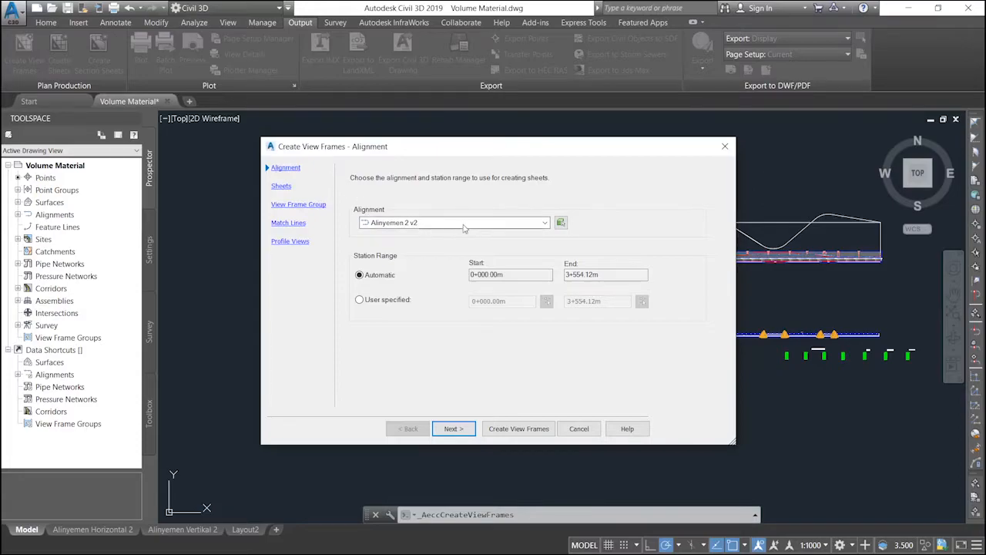
# Step: Choose Alinyemen 2 v2 as the alignment for the view frames and use the automatic station range
pyautogui.click(499, 225)
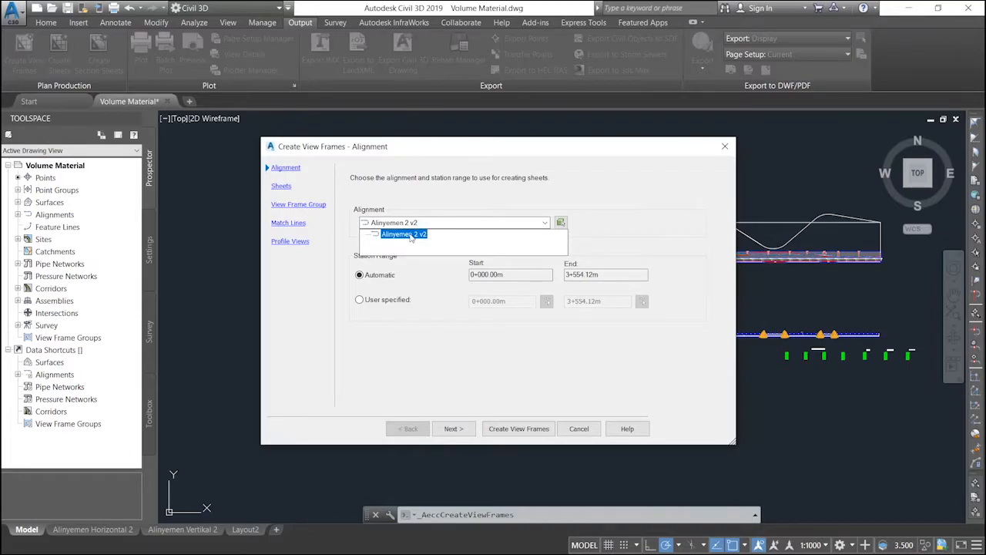
pyautogui.click(411, 238)
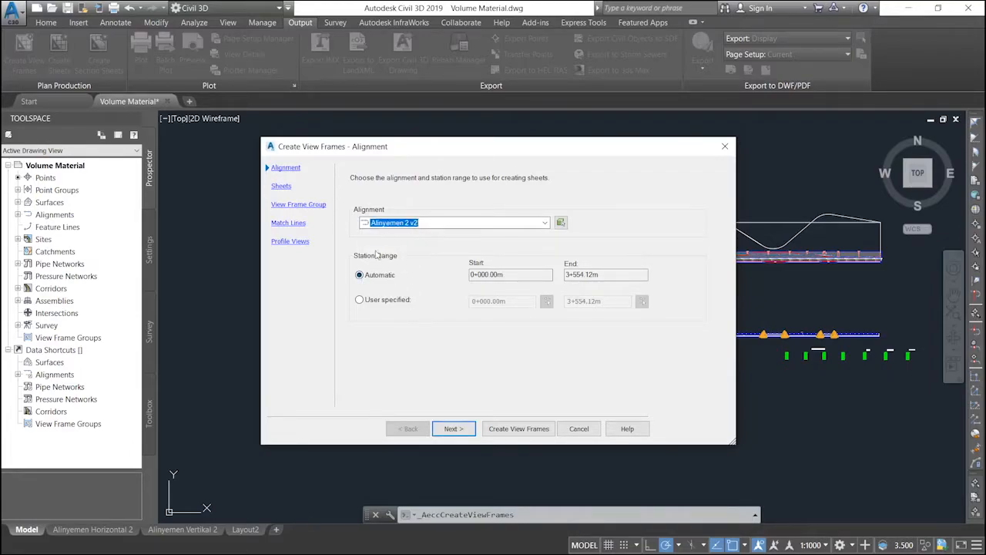
pyautogui.click(372, 302)
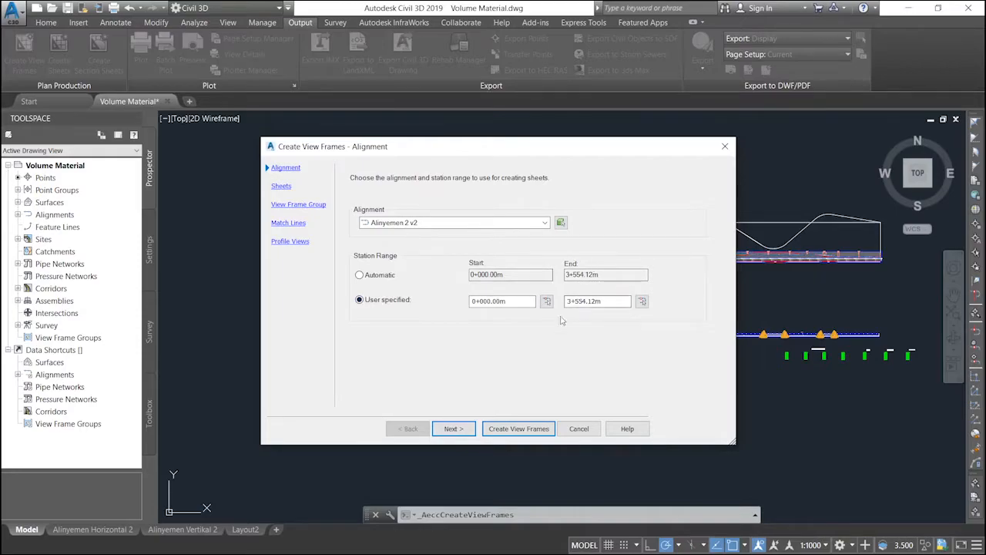
pyautogui.doubleClick(606, 303)
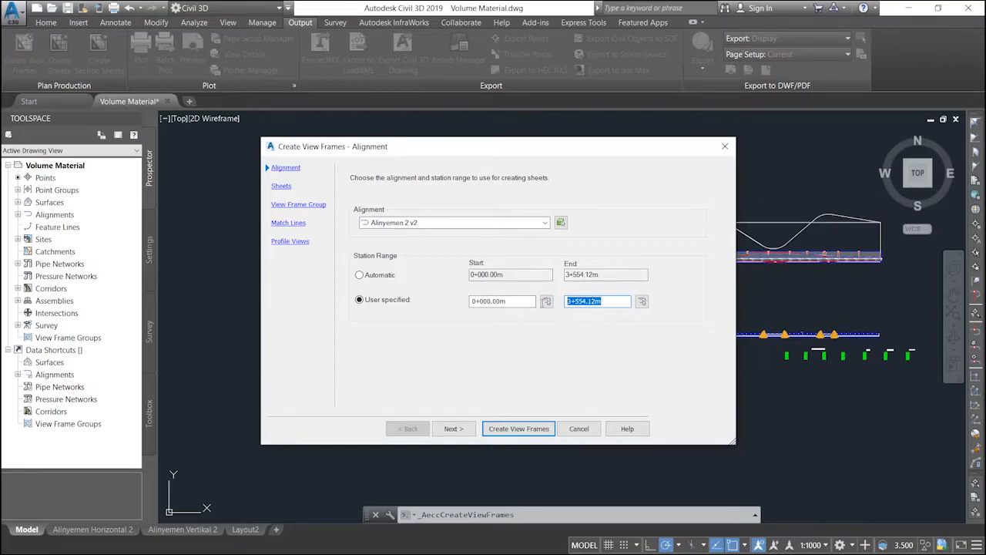
pyautogui.click(623, 304)
pyautogui.click(378, 277)
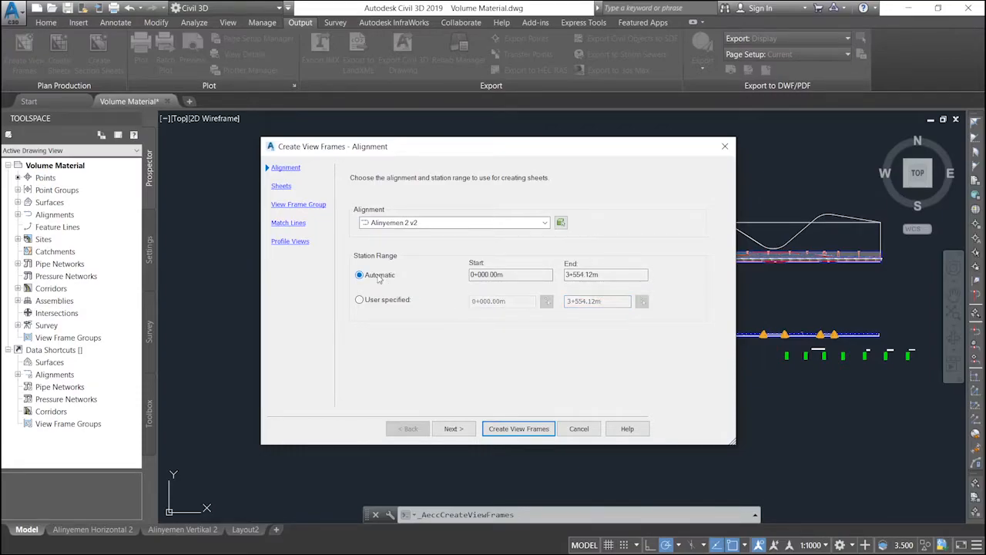
# Step: Set the sheet type to Plan and Profile with the ISO A3 Plan and Profile 1 to 1000 layout as template
pyautogui.click(282, 187)
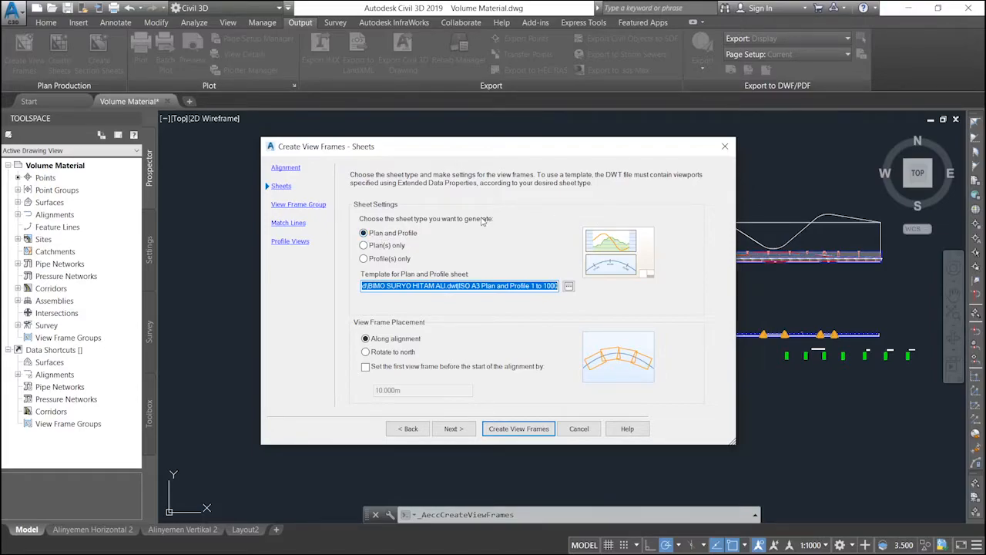
pyautogui.click(372, 248)
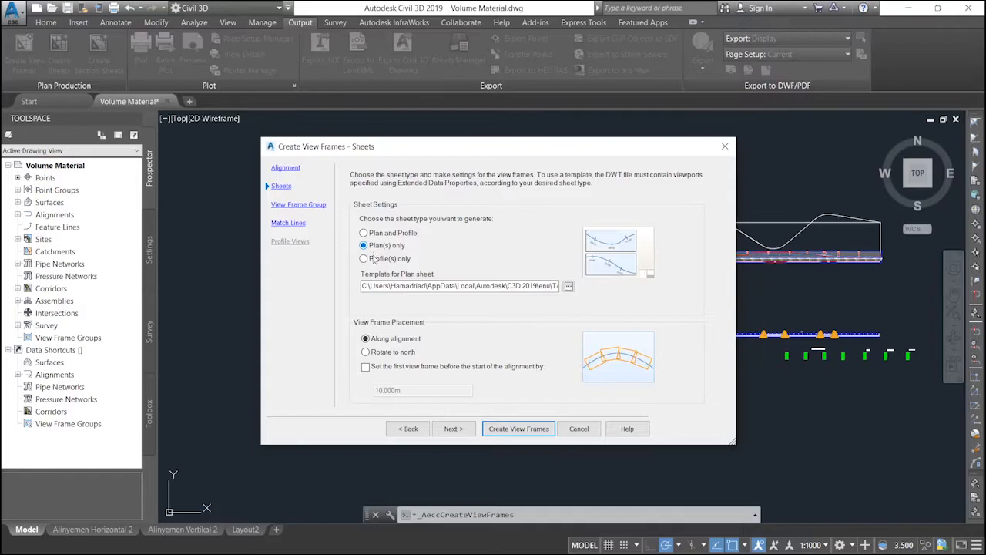
pyautogui.click(377, 260)
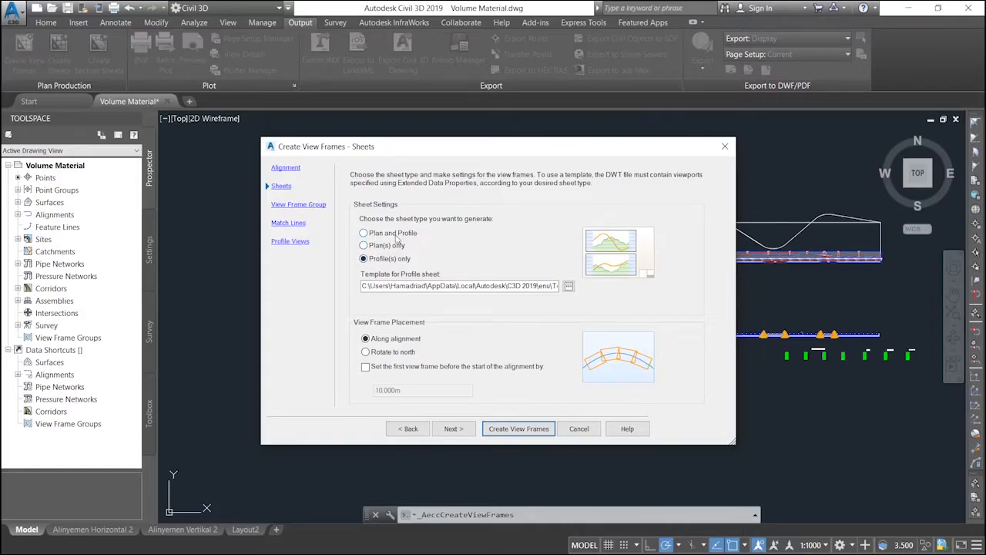
pyautogui.click(365, 235)
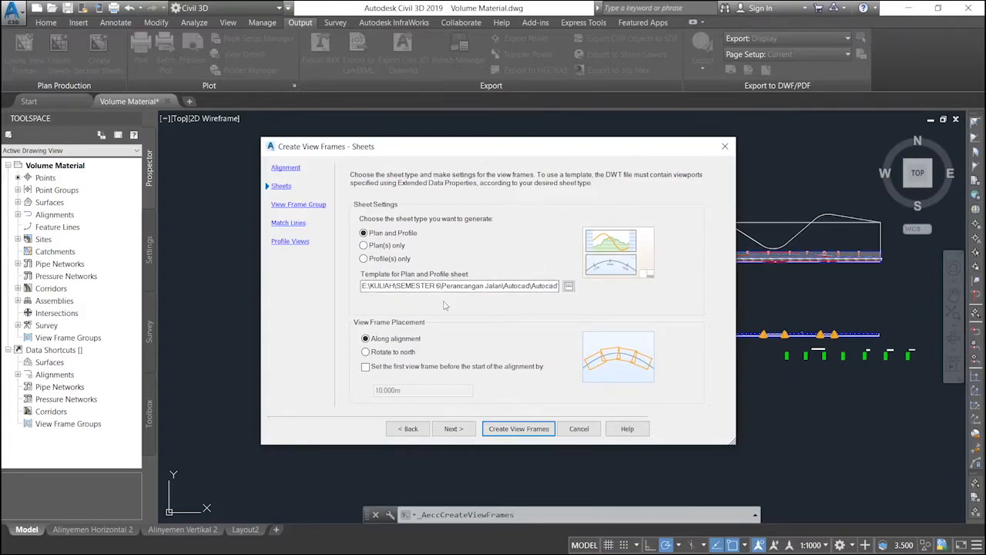
pyautogui.click(569, 287)
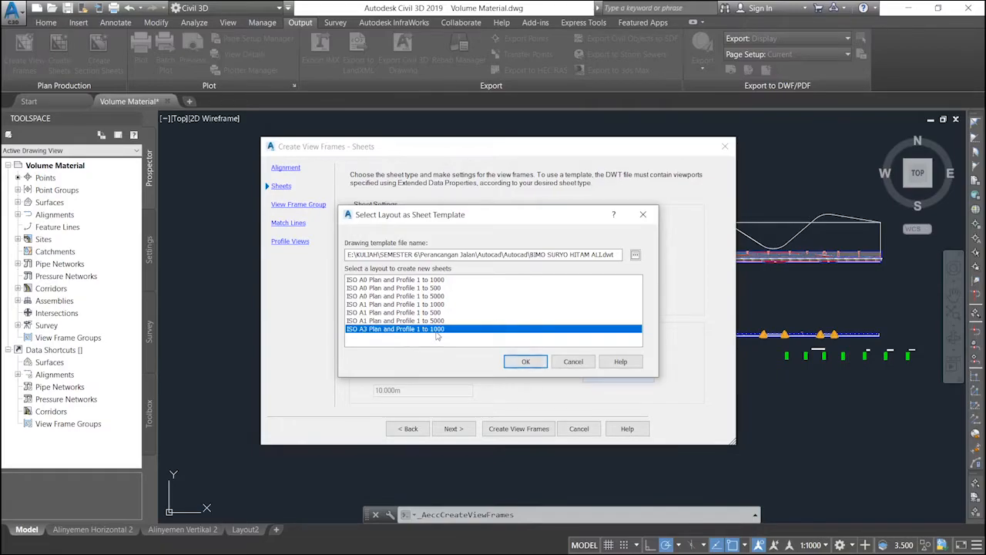
pyautogui.click(523, 361)
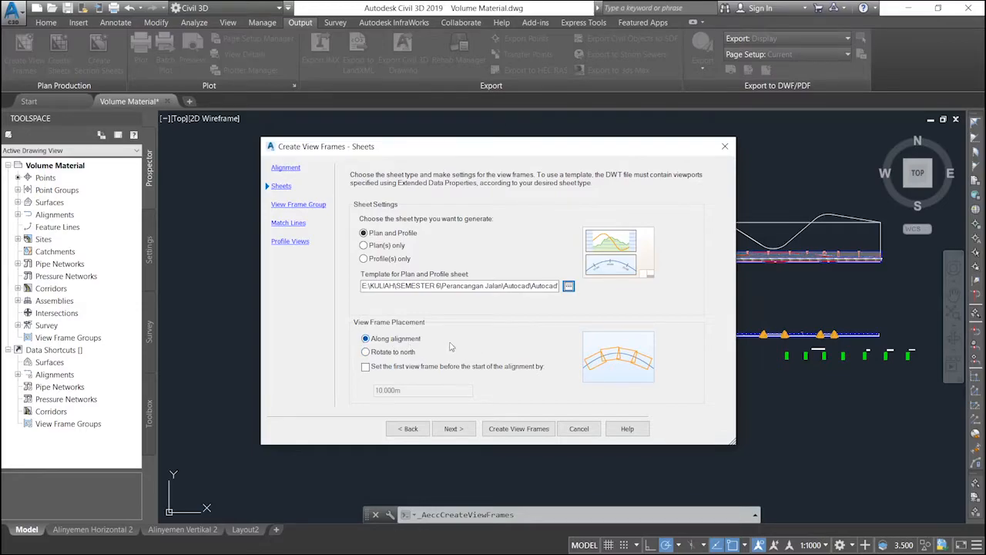
# Step: Keep Basic as the view frame style and label style, and check the match line settings
pyautogui.click(318, 206)
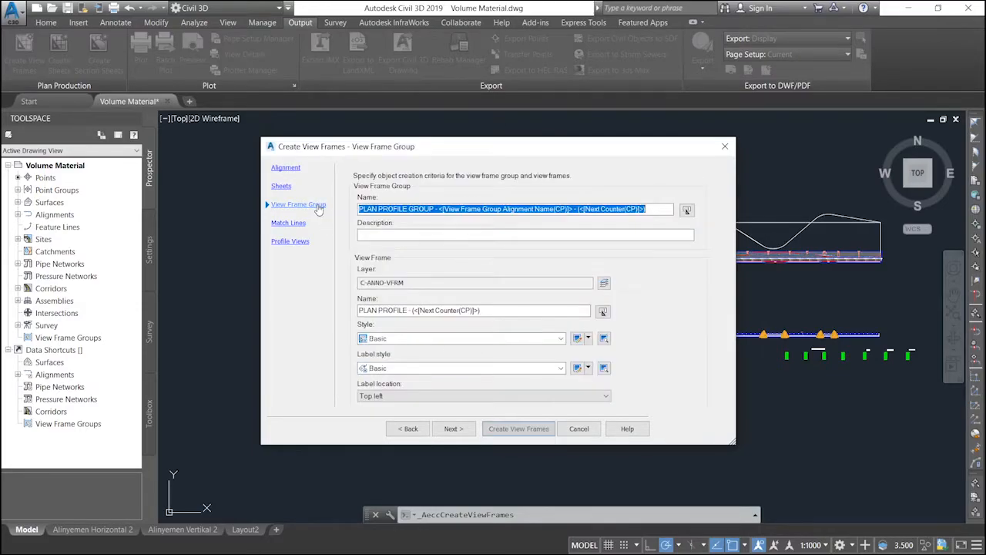
pyautogui.click(453, 211)
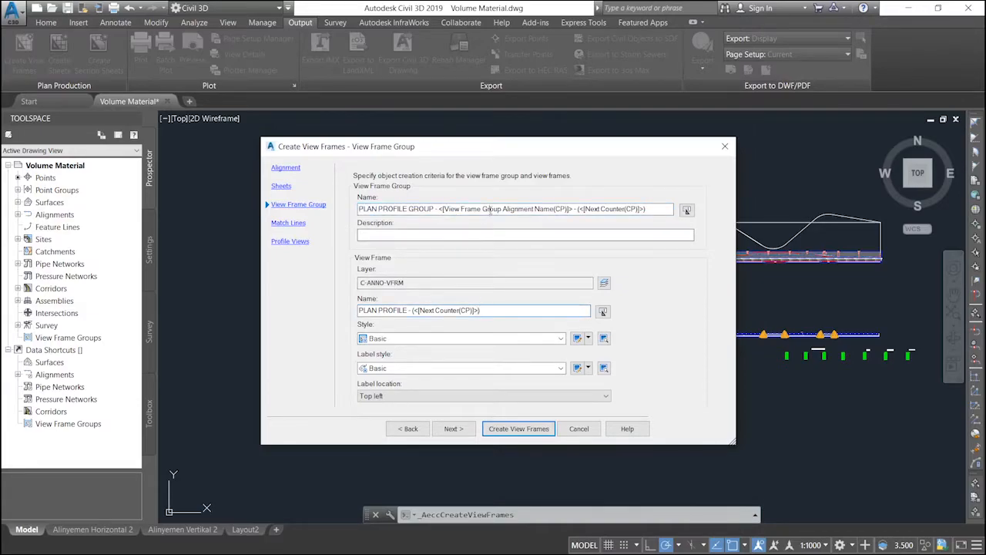
pyautogui.click(442, 310)
pyautogui.click(554, 343)
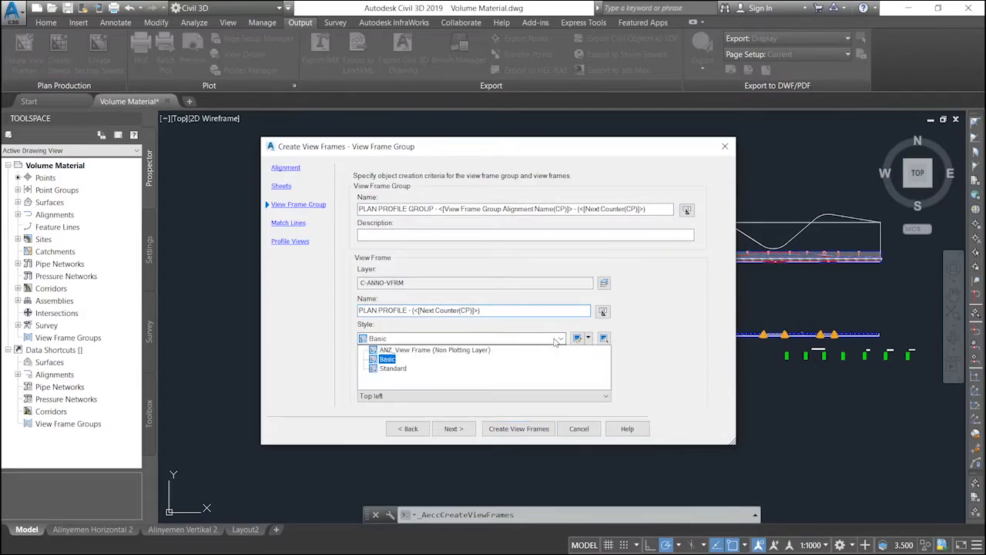
pyautogui.click(554, 342)
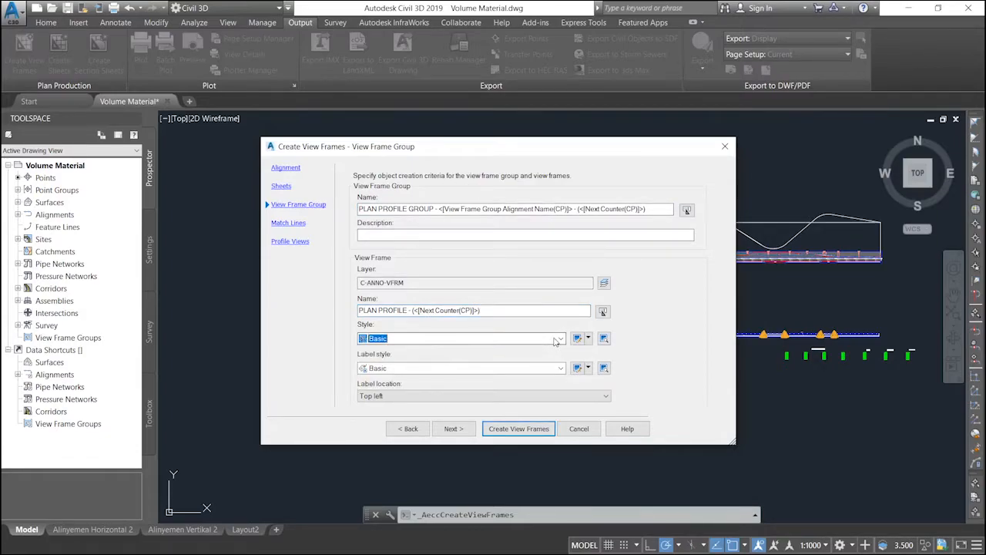
pyautogui.click(449, 370)
pyautogui.click(452, 370)
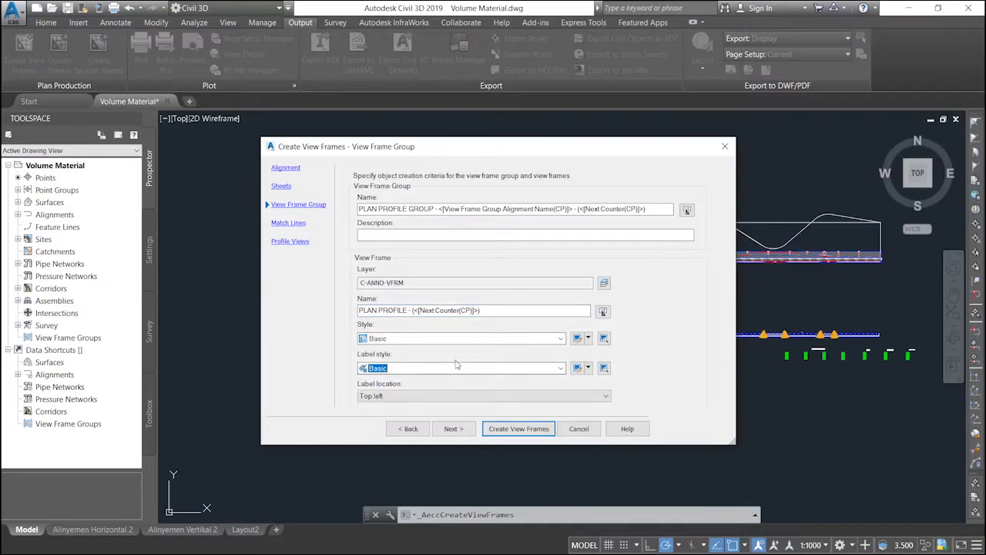
pyautogui.click(481, 339)
pyautogui.click(481, 339)
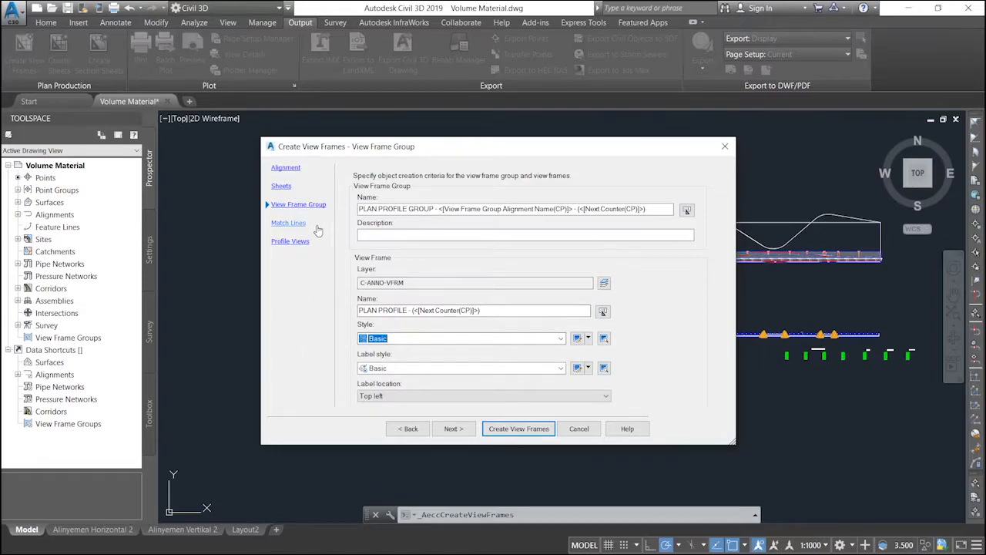
pyautogui.click(293, 225)
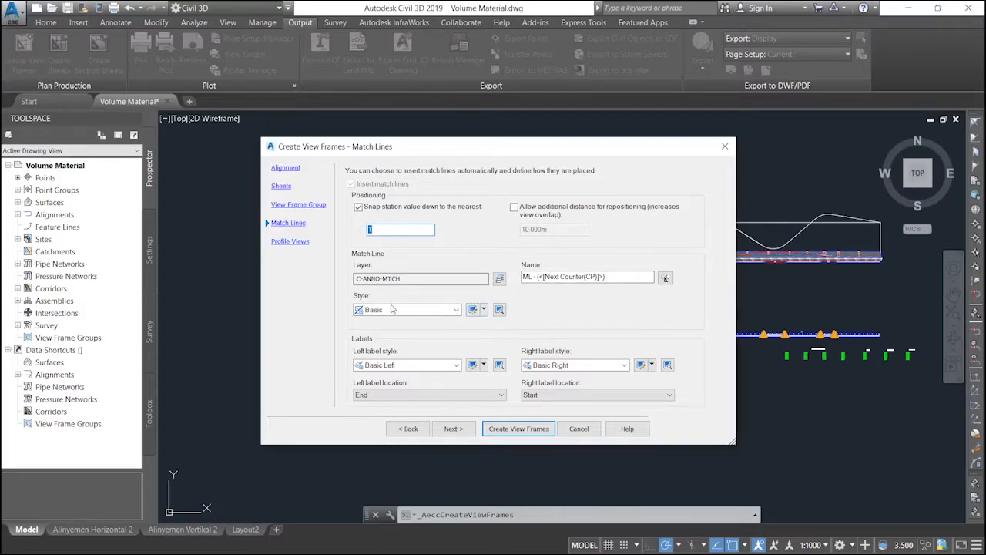
# Step: Create the view frames with the Profile View style and the Plan Profile Sheets - Elevations and Stations band set
pyautogui.click(298, 244)
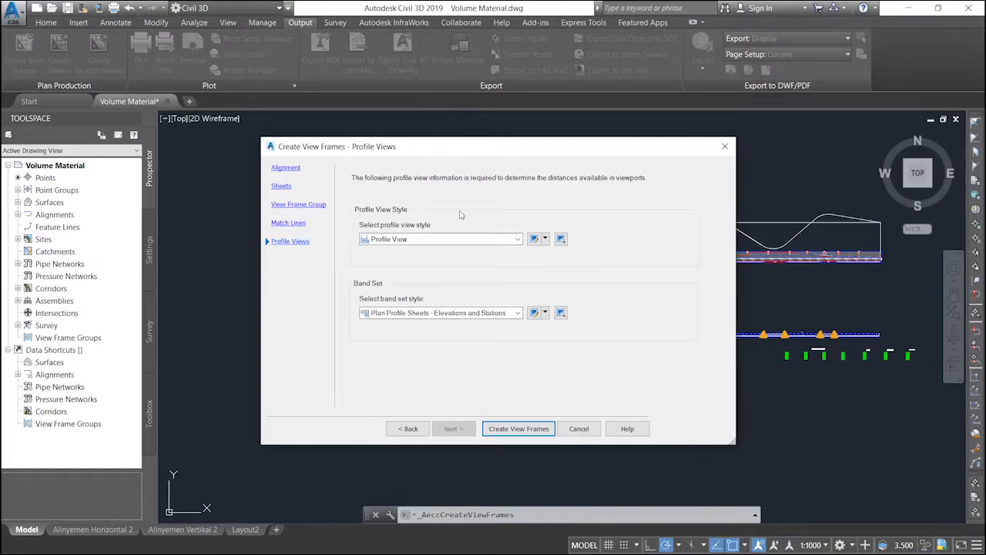
pyautogui.click(448, 240)
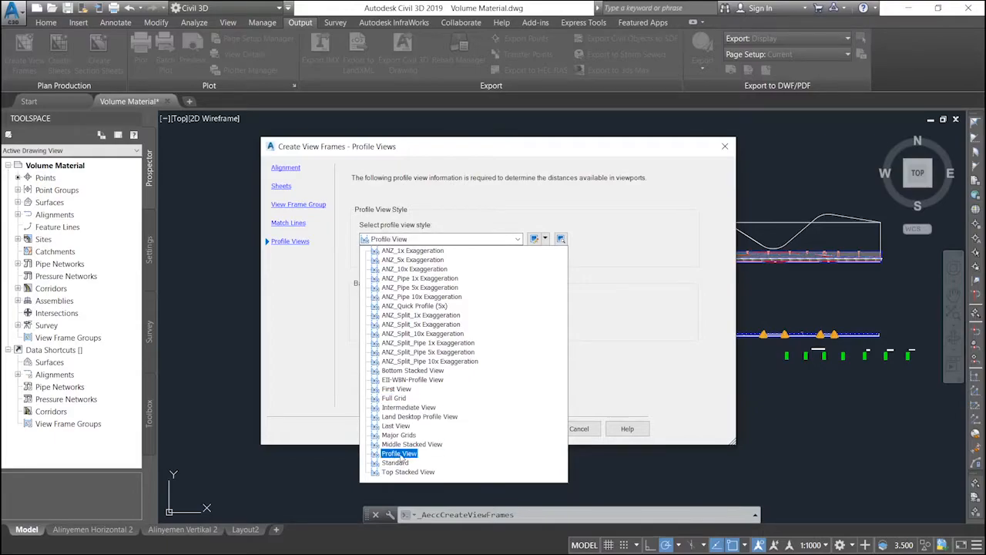
pyautogui.click(401, 457)
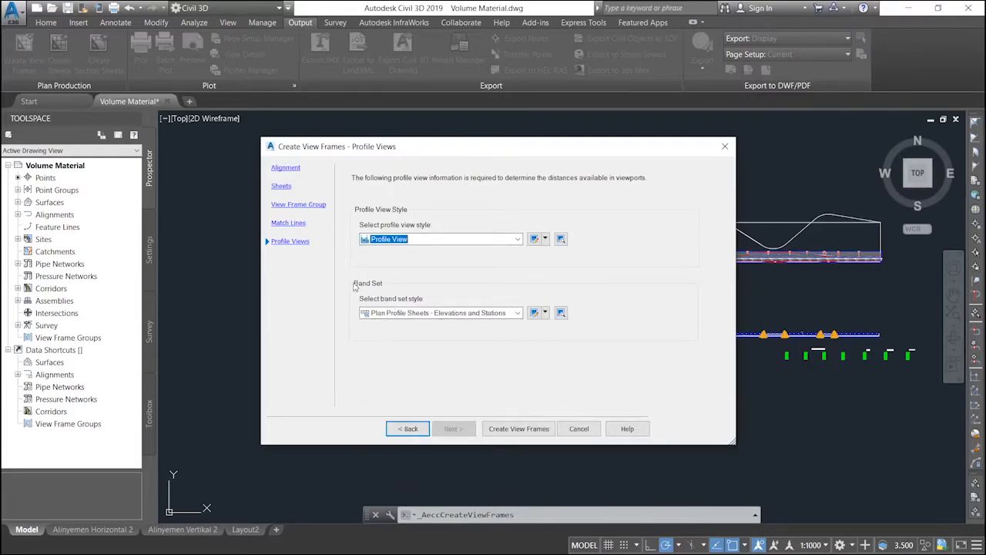
pyautogui.click(434, 315)
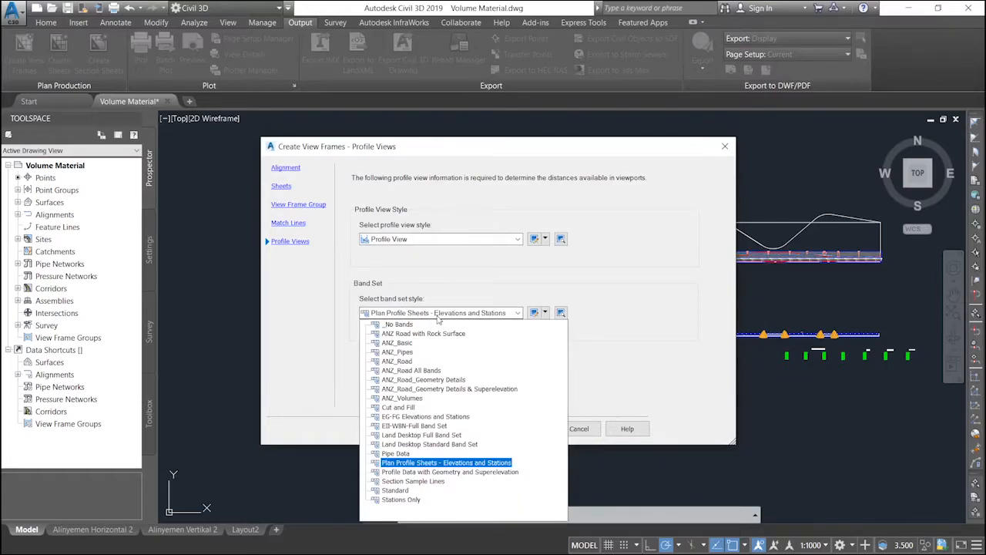
pyautogui.click(490, 463)
pyautogui.click(484, 314)
pyautogui.click(488, 313)
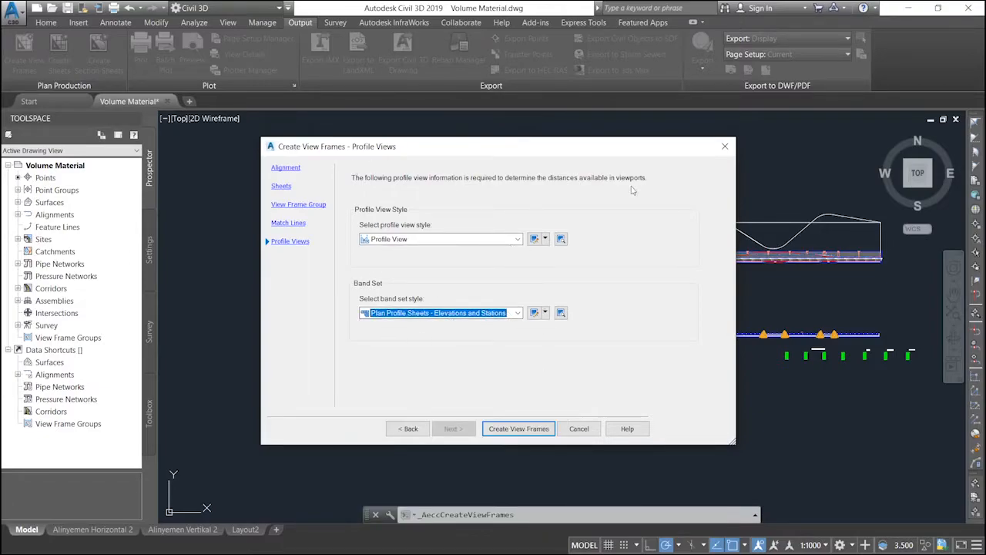
pyautogui.click(519, 428)
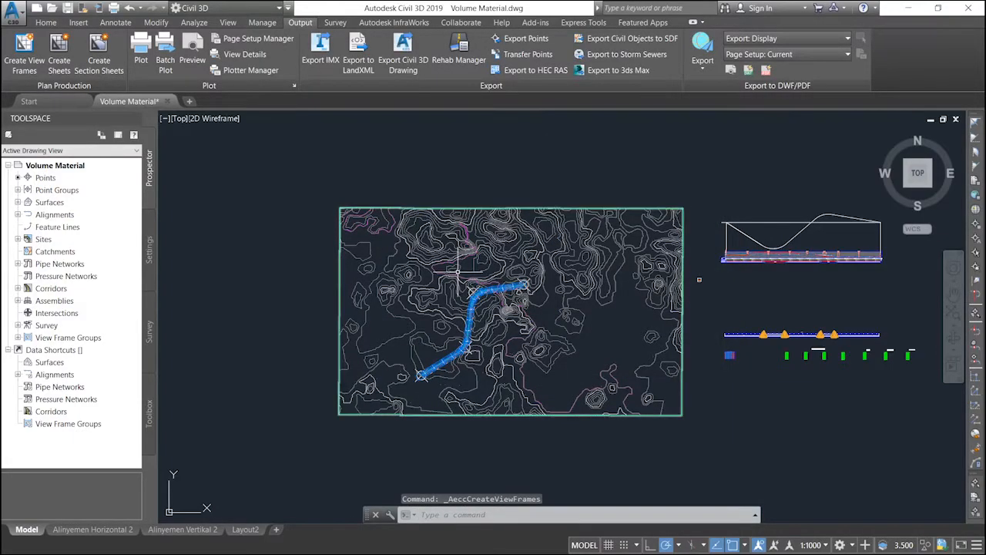
# Step: Examine the view frames and match lines along the whole road alignment
pyautogui.scroll(2, 574, 375)
pyautogui.moveTo(588, 368); pyautogui.dragTo(647, 297, button='middle')
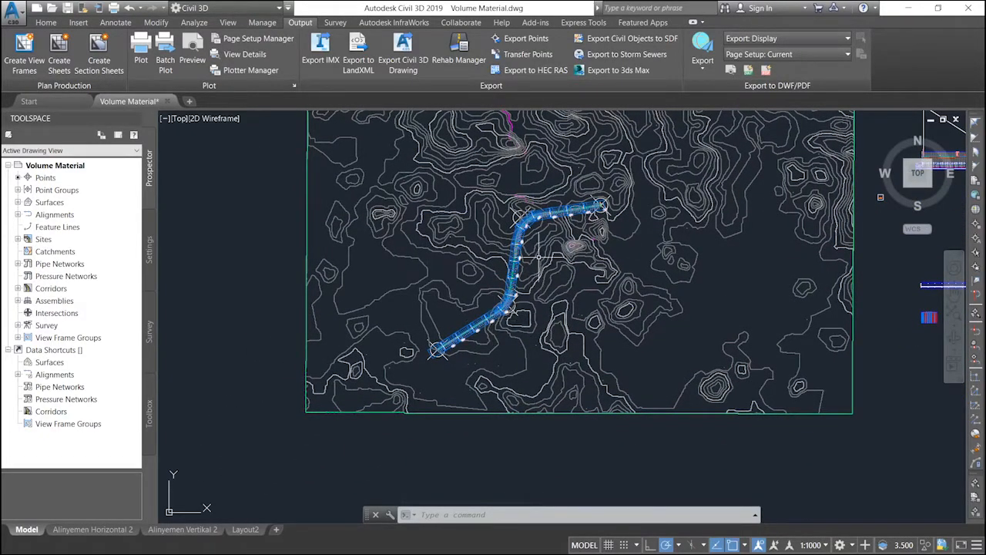
pyautogui.scroll(4, 458, 312)
pyautogui.scroll(-5, 435, 345)
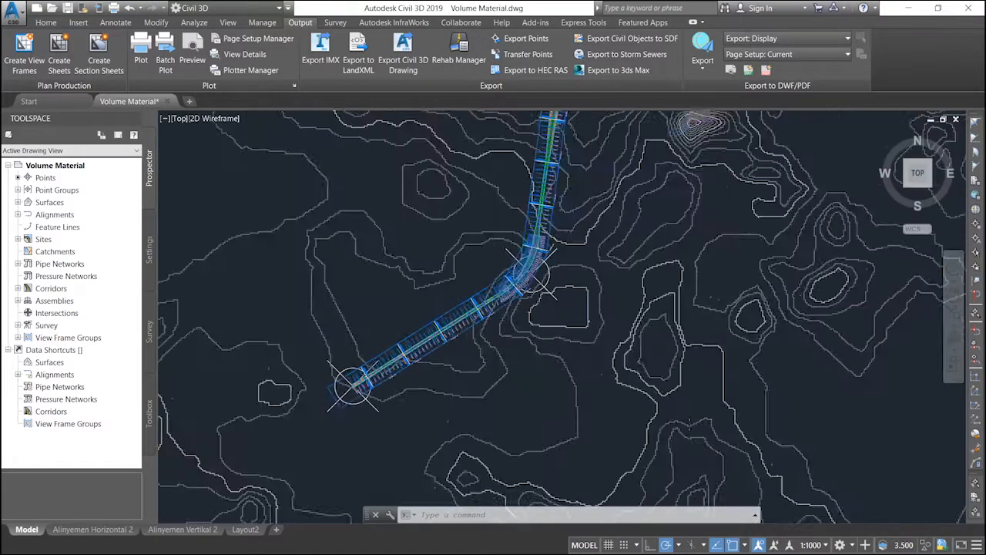
pyautogui.scroll(4, 540, 273)
pyautogui.scroll(5, 716, 317)
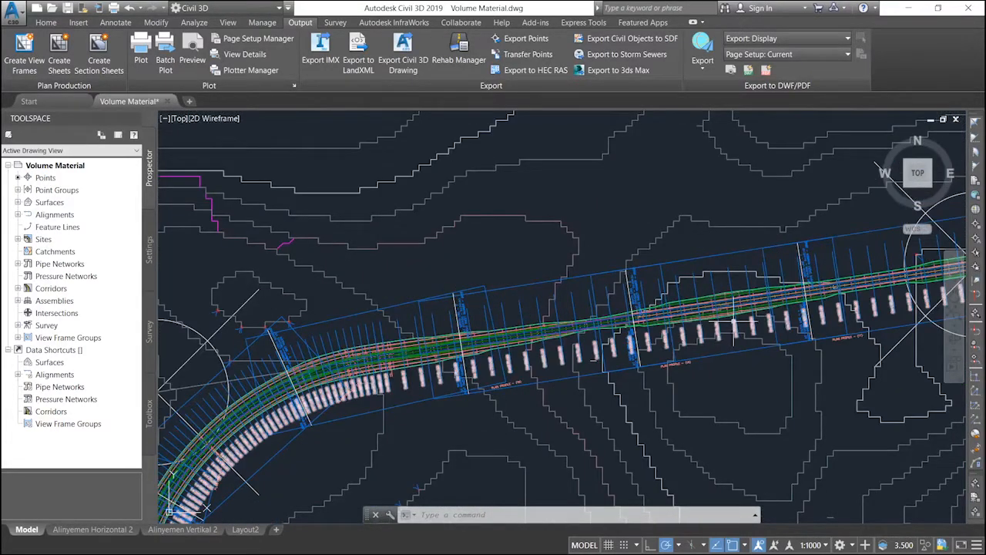
pyautogui.scroll(-2, 902, 275)
pyautogui.moveTo(902, 275); pyautogui.dragTo(660, 286, button='middle')
pyautogui.scroll(2, 660, 285)
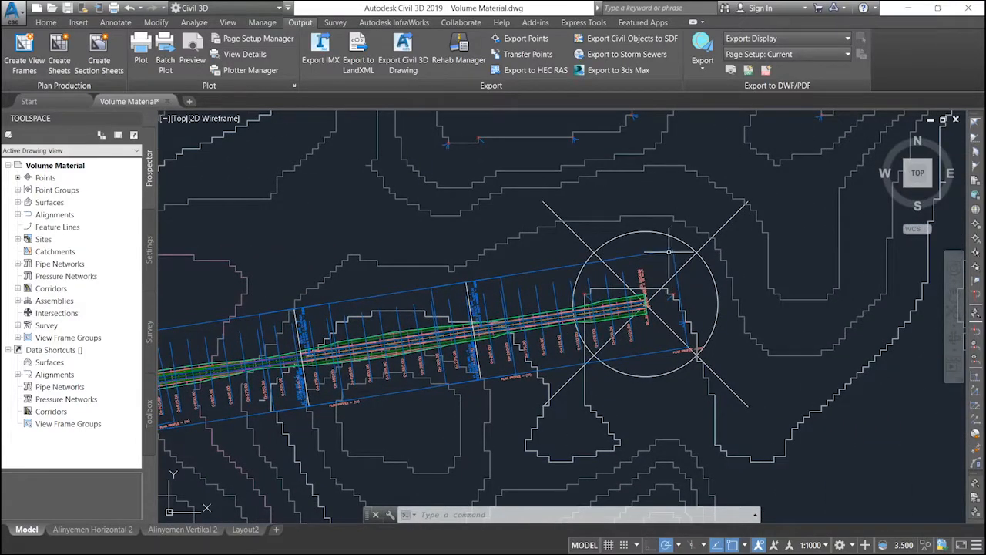
pyautogui.moveTo(420, 283)
pyautogui.mouseDown(button='middle')
pyautogui.moveTo(512, 275)
pyautogui.moveTo(585, 283)
pyautogui.mouseUp(button='middle')
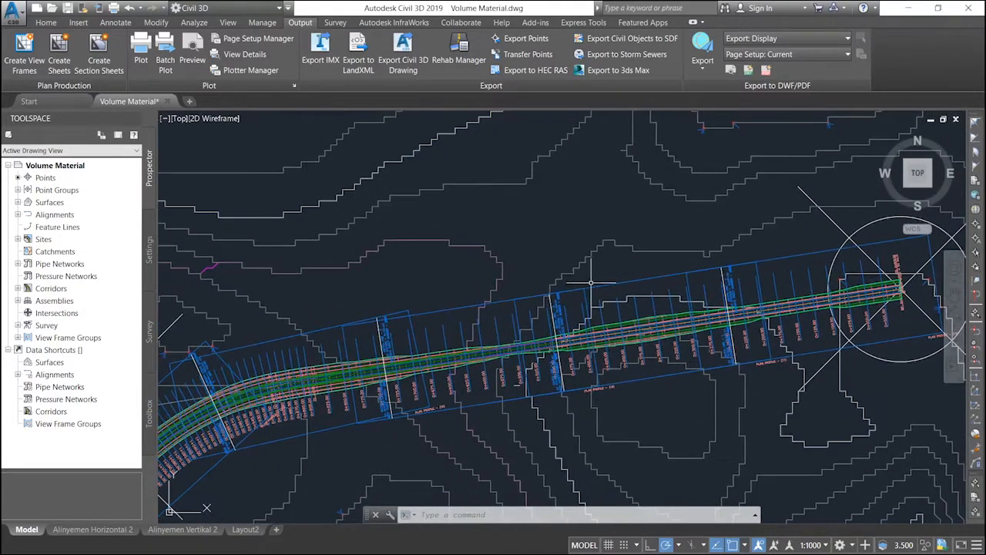
pyautogui.scroll(-2, 482, 320)
pyautogui.moveTo(482, 320); pyautogui.dragTo(652, 203, button='middle')
pyautogui.scroll(-2, 568, 320)
pyautogui.scroll(-2, 685, 334)
pyautogui.moveTo(697, 343); pyautogui.dragTo(610, 275, button='middle')
pyautogui.scroll(-3, 610, 275)
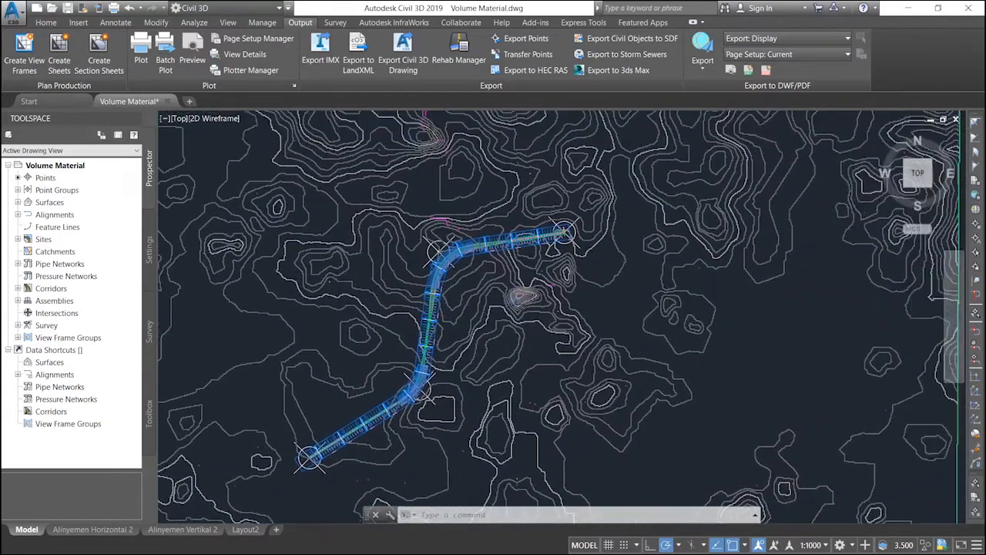
pyautogui.moveTo(617, 234); pyautogui.dragTo(600, 242, button='middle')
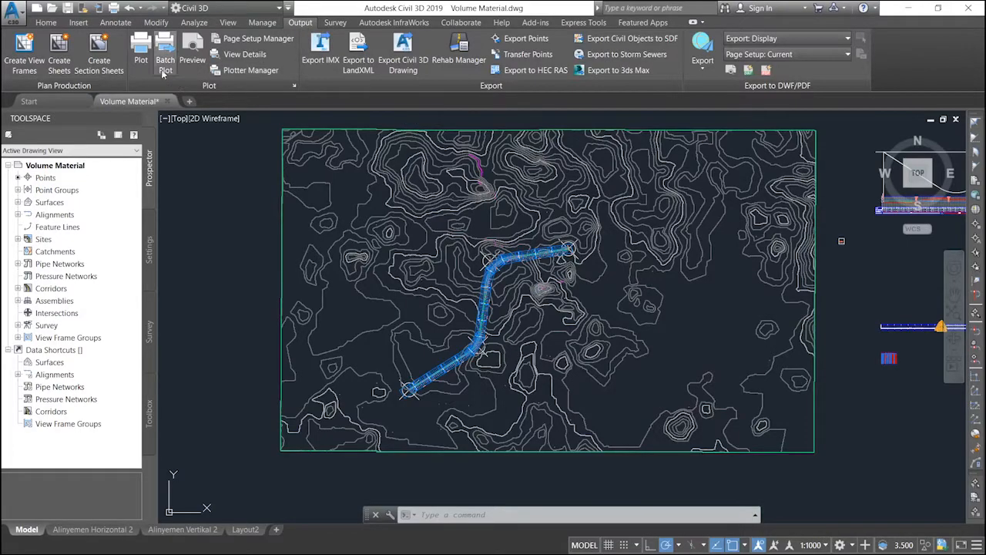
# Step: Start Create Sheets and choose PLAN PROFILE GROUP - Alinyemen 2 v2 - (2) as the view frame group
pyautogui.click(58, 66)
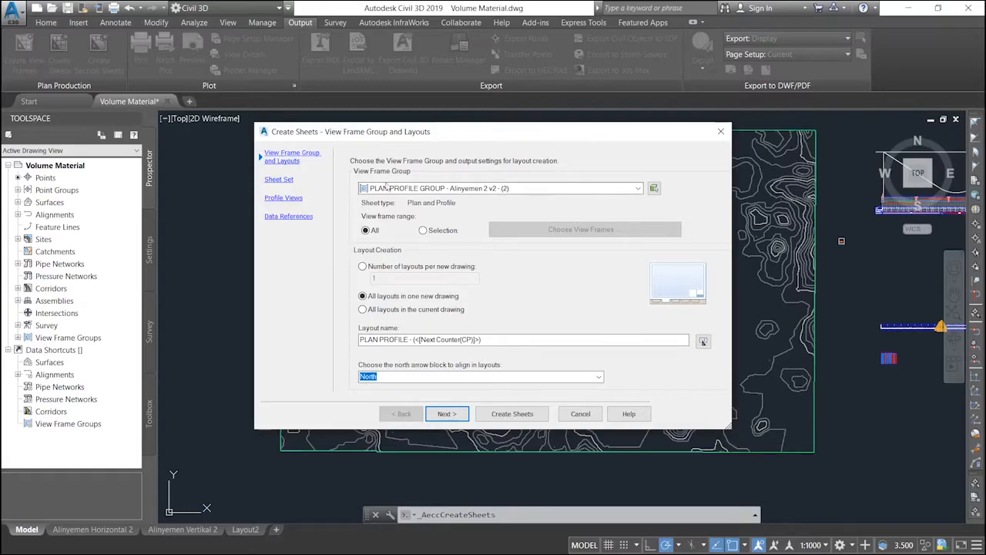
pyautogui.click(570, 189)
pyautogui.click(555, 193)
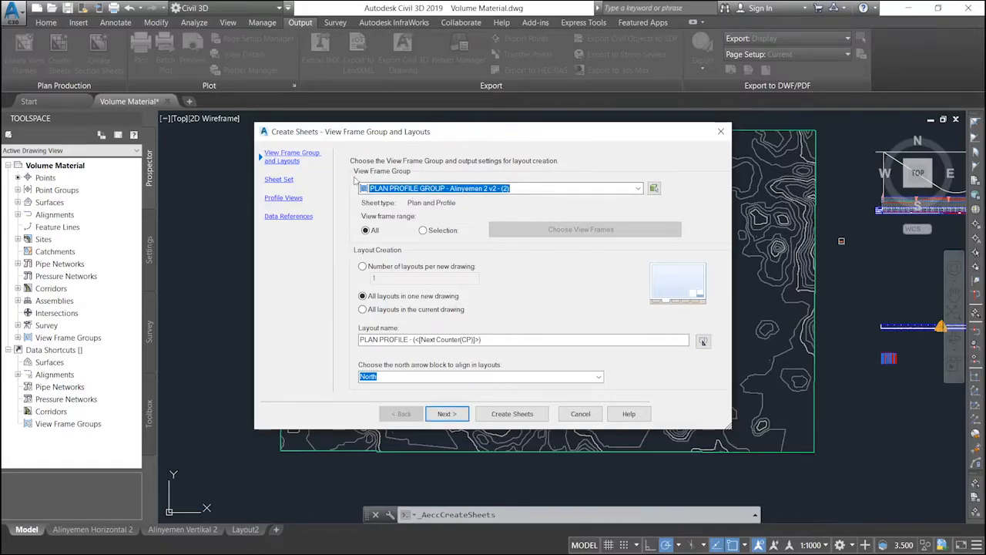
pyautogui.click(516, 188)
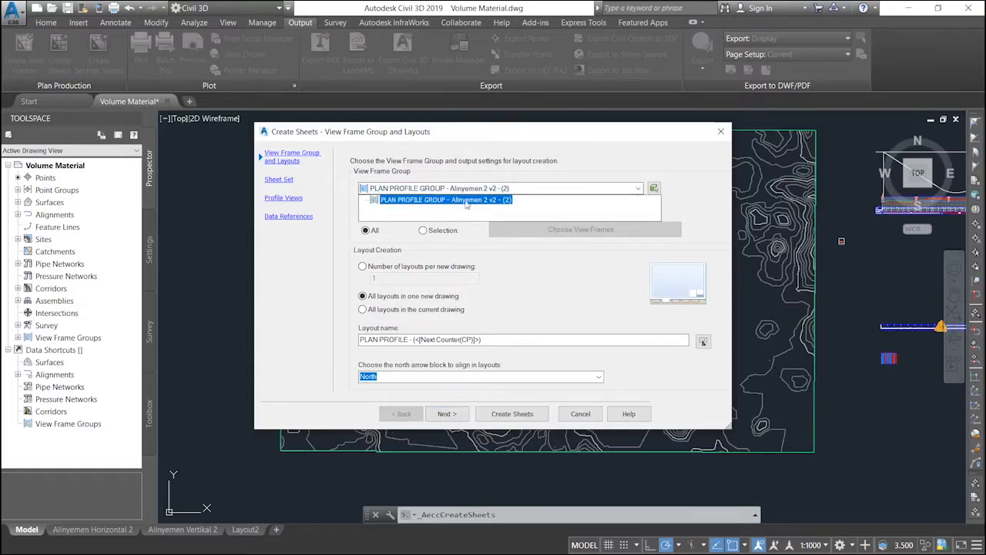
pyautogui.click(432, 201)
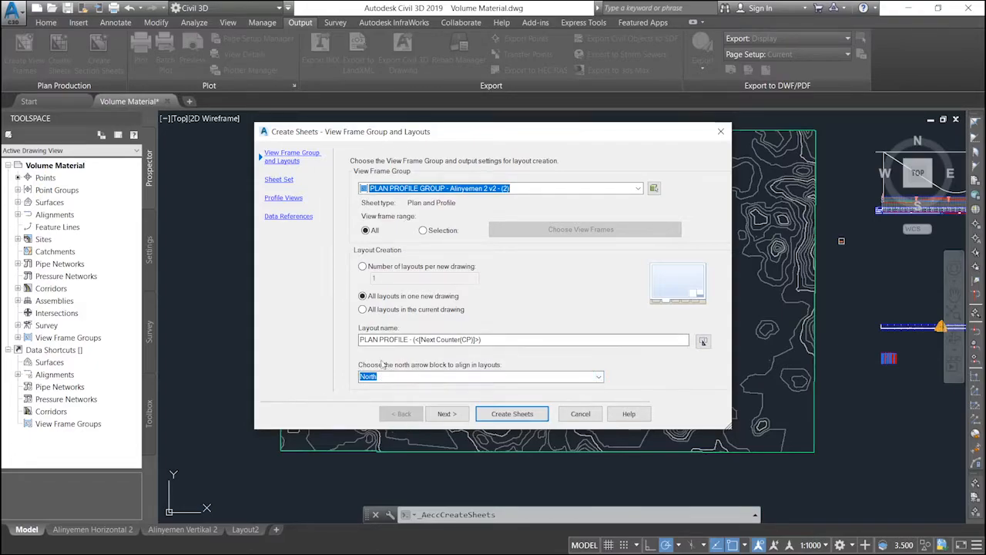
# Step: Keep North as the north arrow block, and check the new sheet set's name, storage location and sheet file name
pyautogui.click(598, 377)
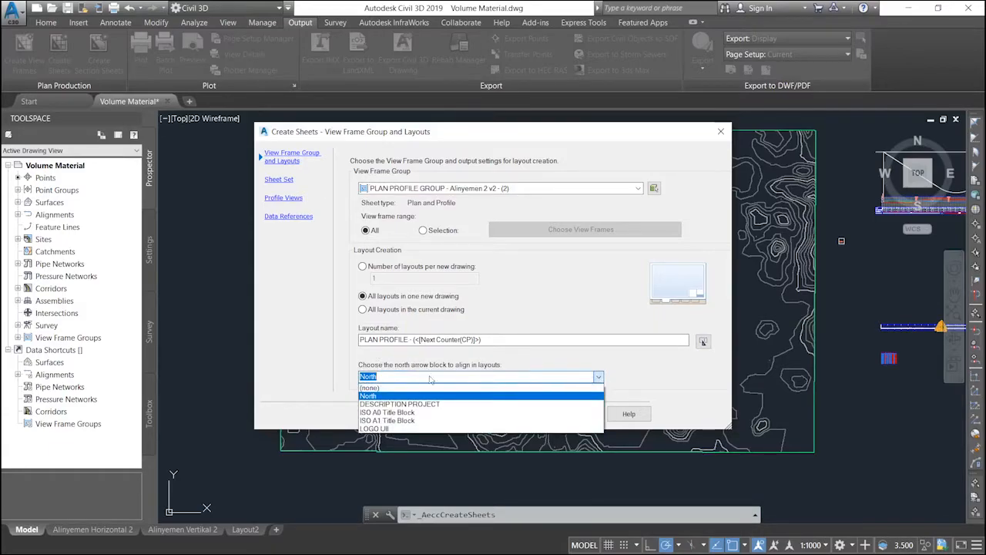
pyautogui.click(376, 396)
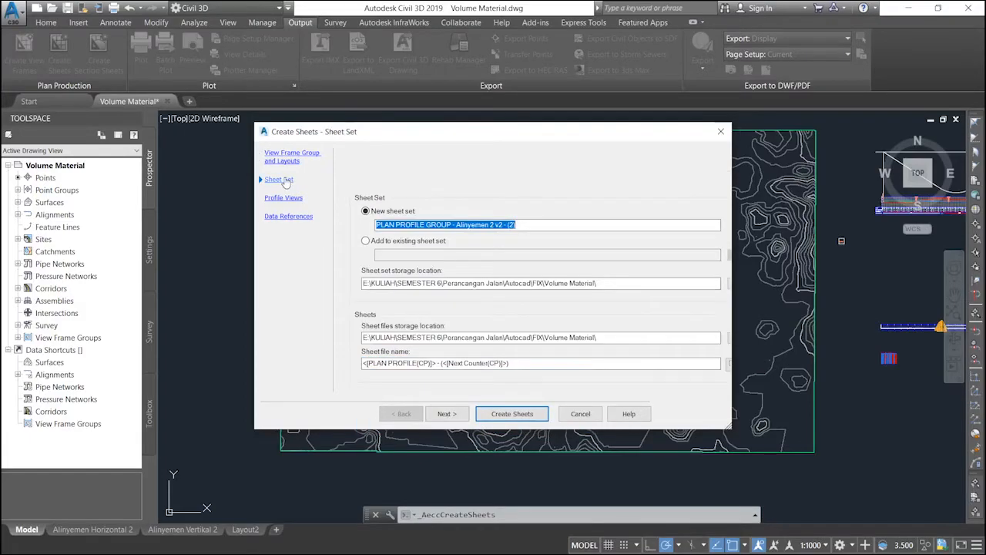
pyautogui.click(279, 180)
pyautogui.click(429, 283)
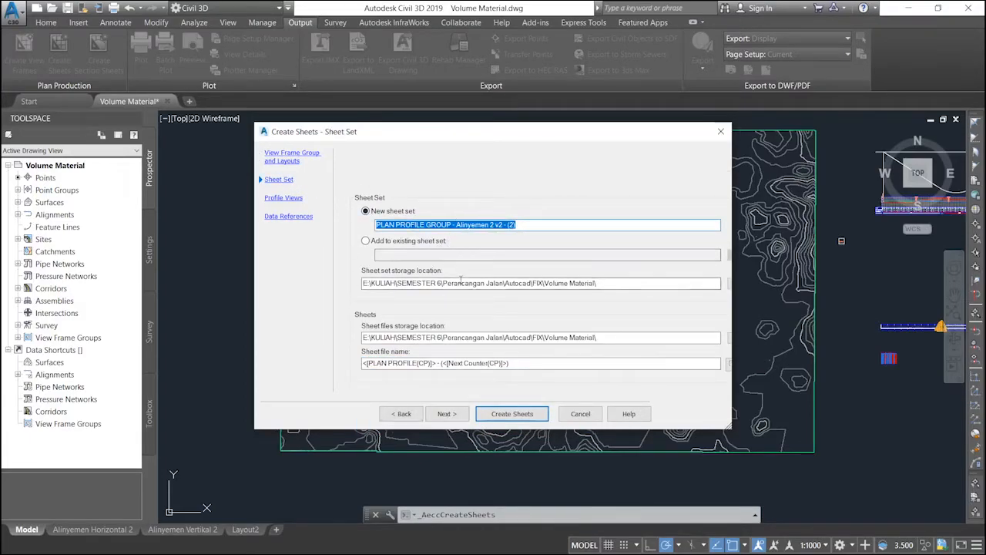
pyautogui.click(407, 362)
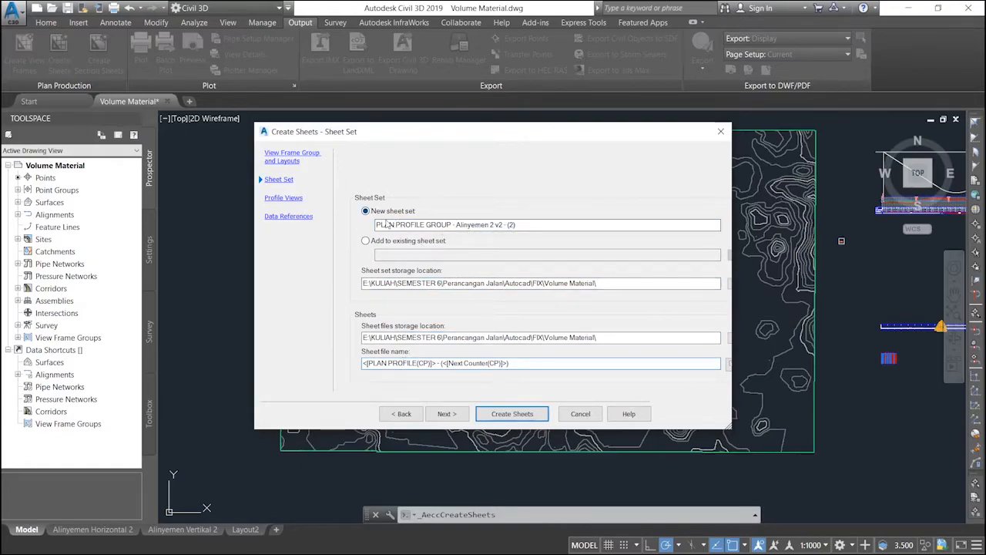
pyautogui.click(450, 224)
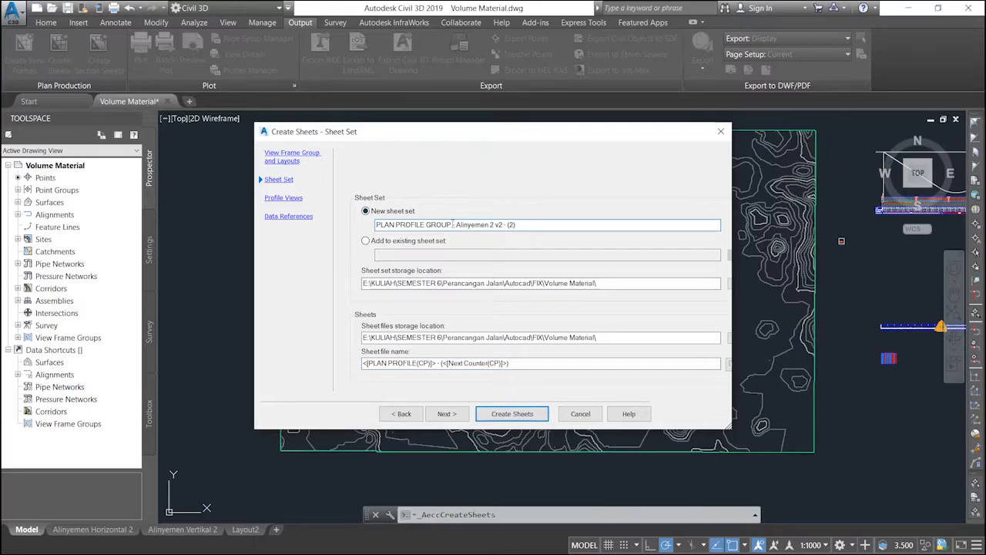
pyautogui.moveTo(530, 225); pyautogui.dragTo(354, 223)
pyautogui.click(569, 225)
# Step: Take the other profile view settings from the existing profile view Alinyemen Vertikal 2 v2
pyautogui.click(294, 199)
pyautogui.click(515, 276)
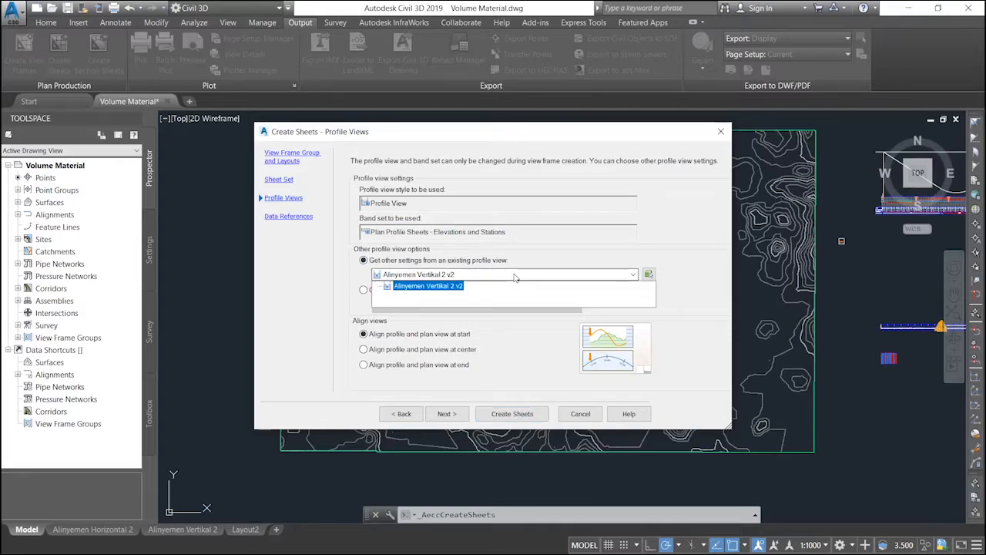
pyautogui.click(514, 278)
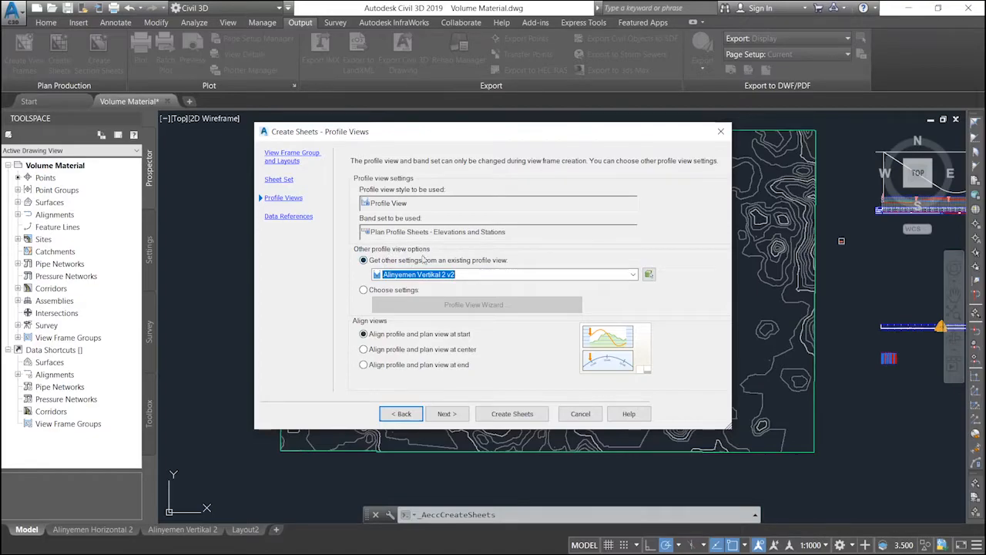
pyautogui.click(489, 276)
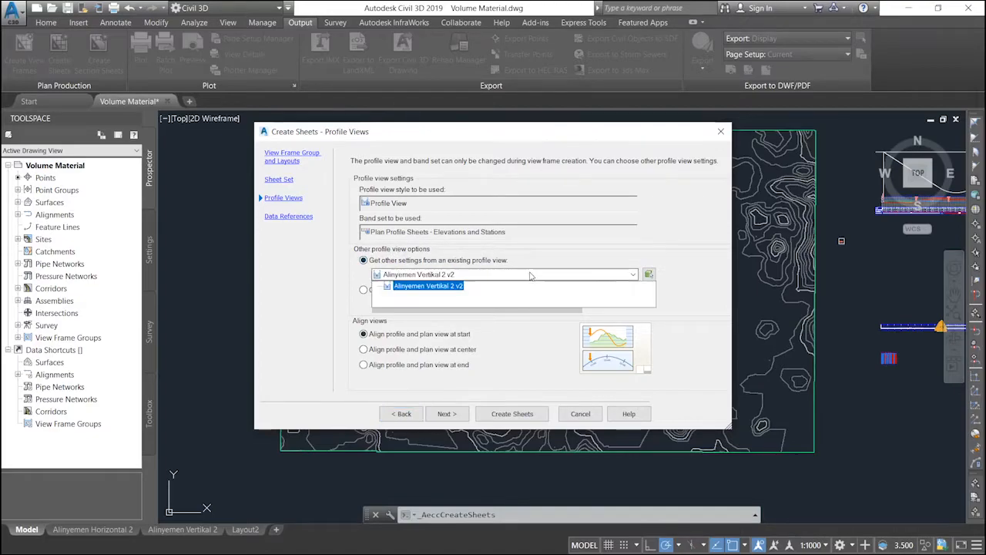
pyautogui.click(466, 288)
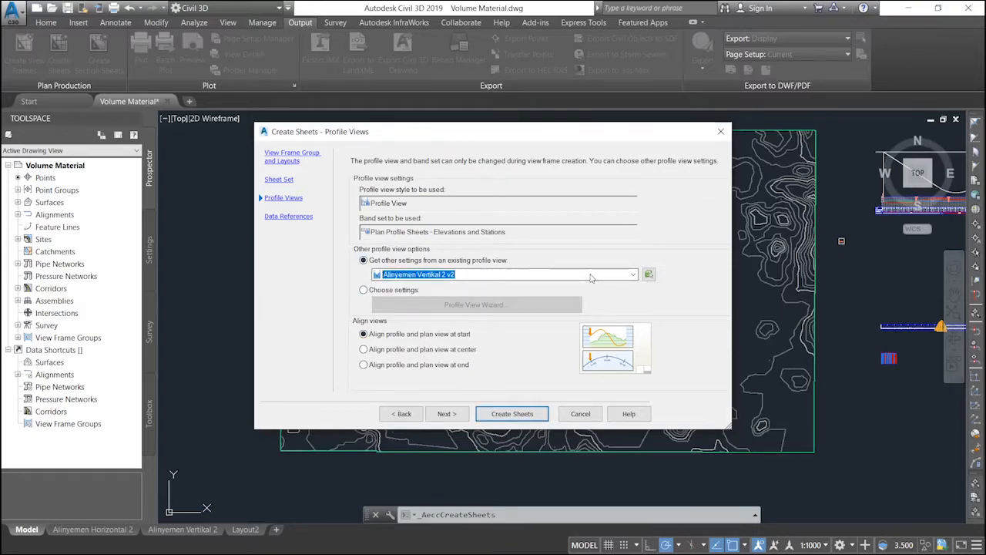
pyautogui.click(480, 279)
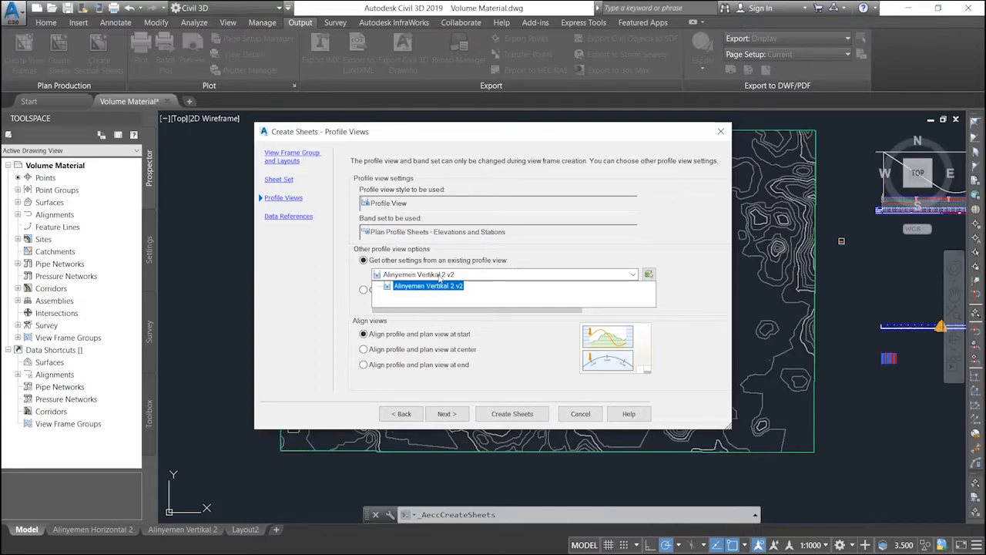
pyautogui.click(447, 287)
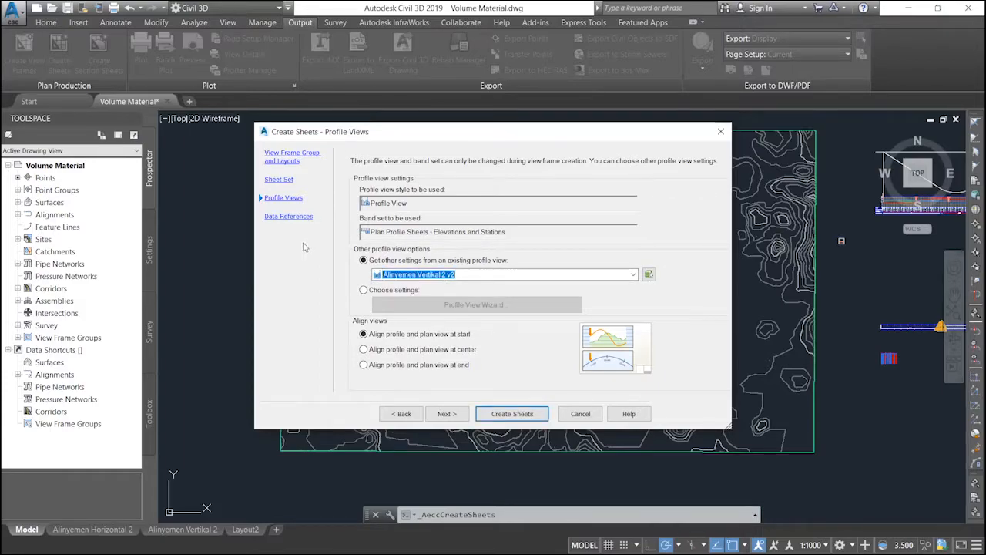
# Step: Check the Alinyemen 2 v2 data references, then start generating the sheets and accept saving the current drawing
pyautogui.click(305, 219)
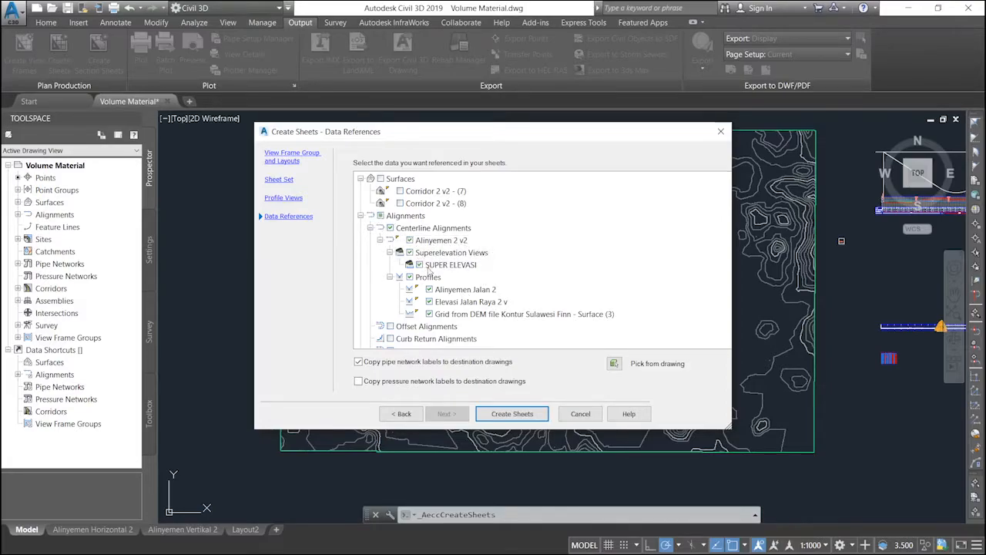
pyautogui.moveTo(430, 269); pyautogui.dragTo(433, 266)
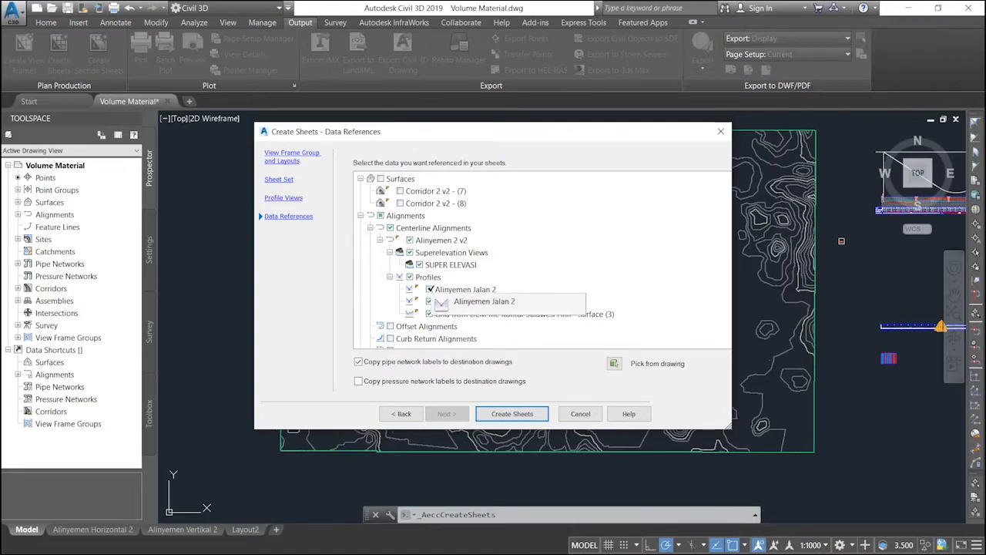
pyautogui.scroll(-2, 440, 260)
pyautogui.scroll(2, 442, 259)
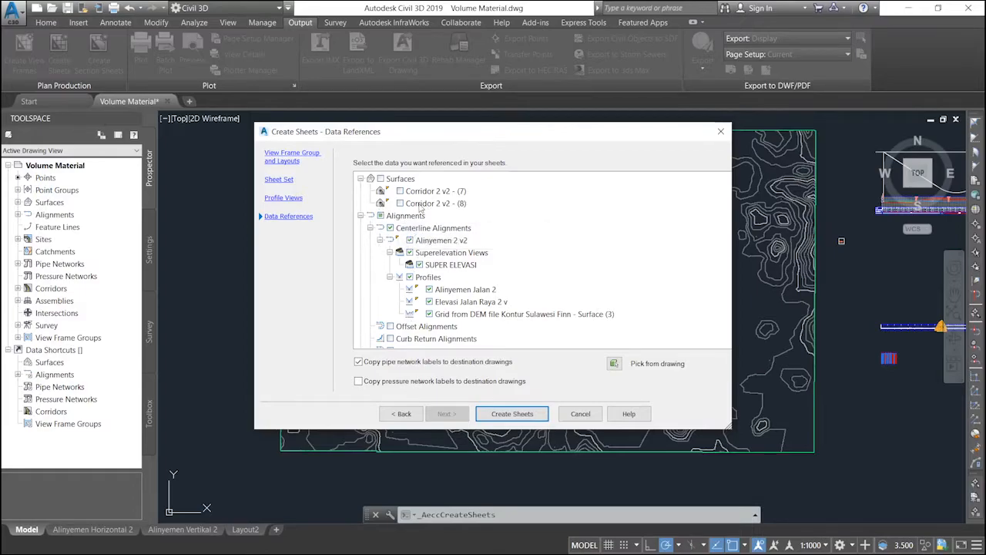
pyautogui.click(520, 415)
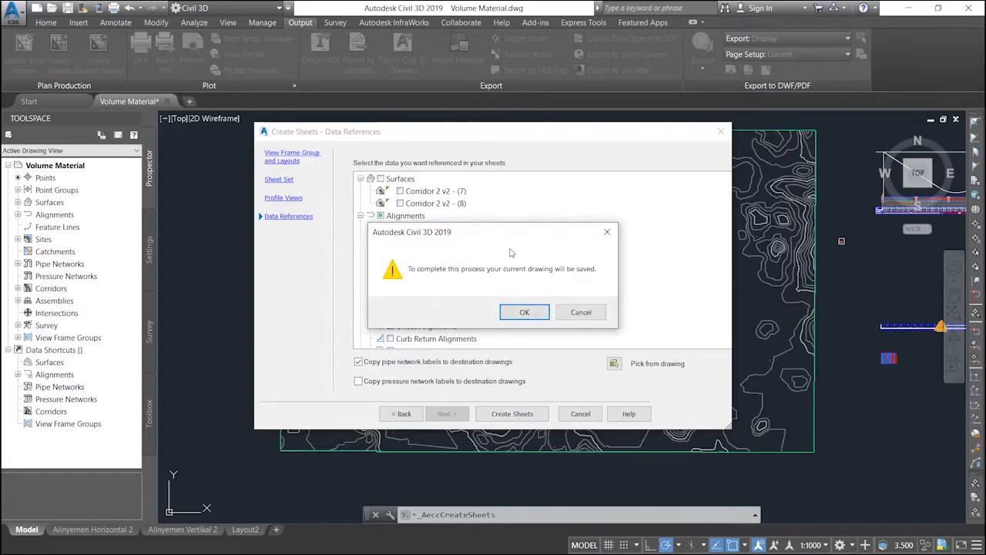
pyautogui.click(527, 311)
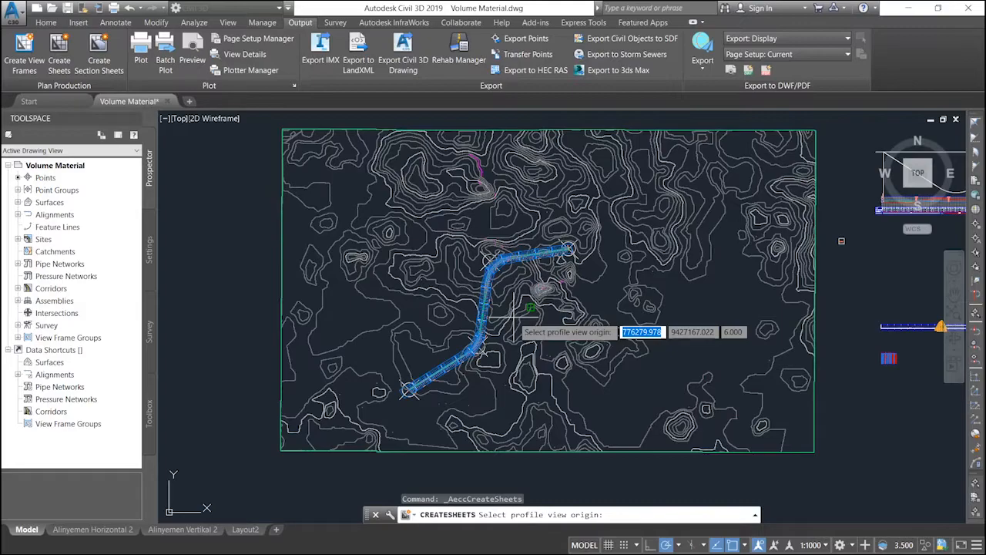
# Step: Finish creating the sheets by picking a profile view origin, ignoring the missing SHX files and closing the event log
pyautogui.scroll(-2, 433, 345)
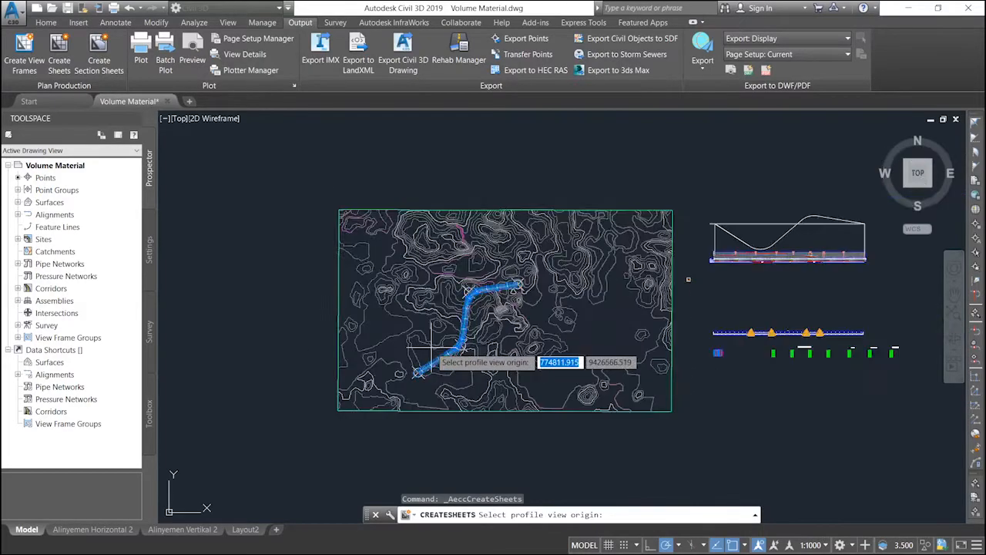
pyautogui.moveTo(433, 347); pyautogui.dragTo(449, 294, button='middle')
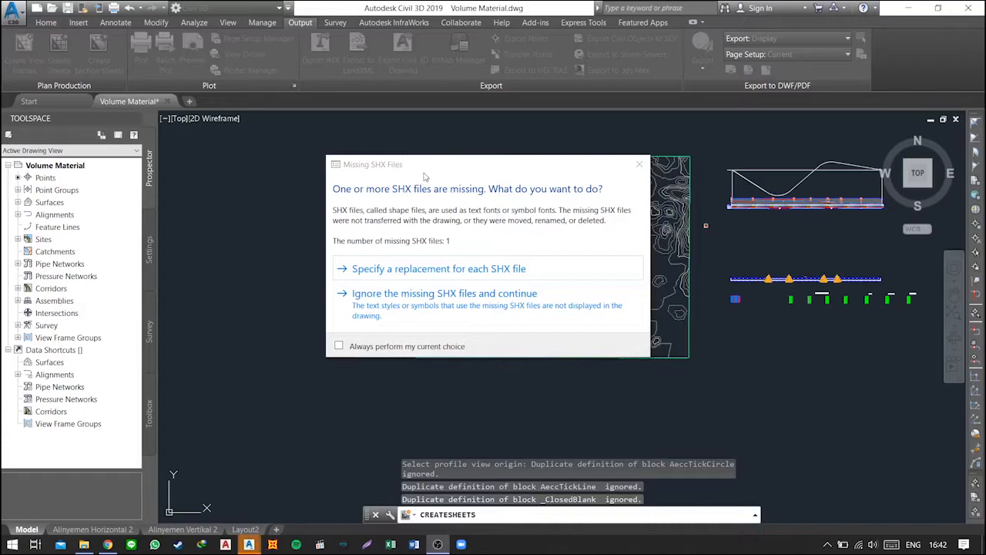
pyautogui.click(444, 297)
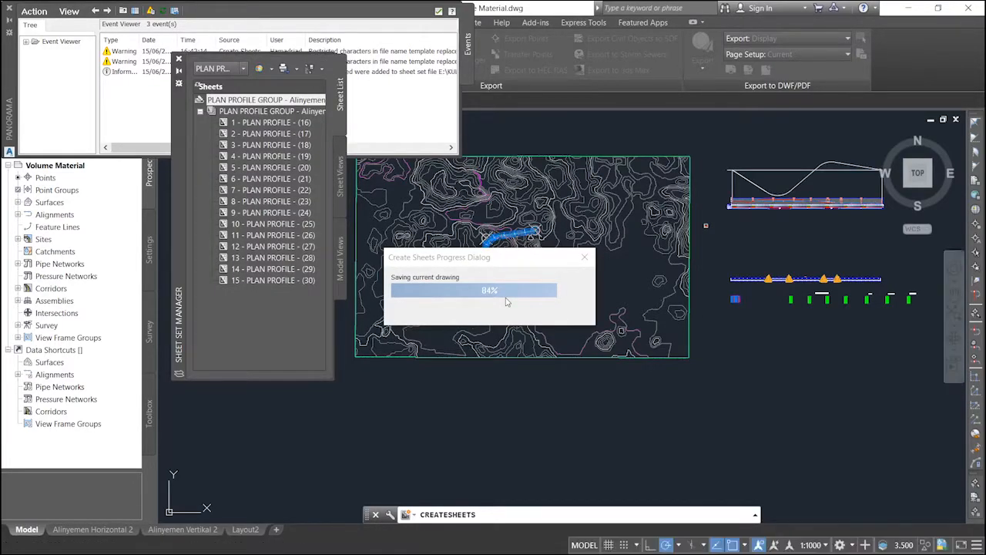
pyautogui.click(408, 117)
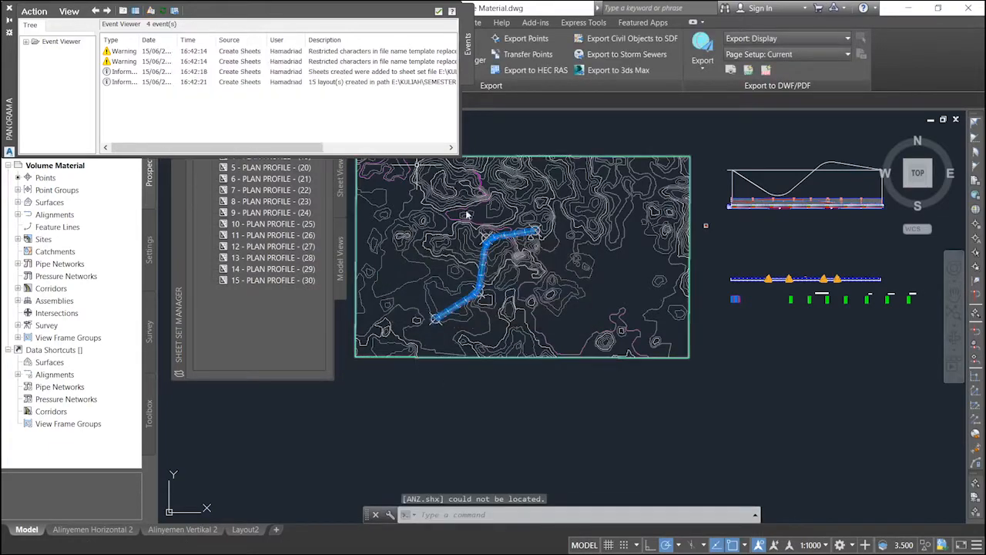
pyautogui.click(9, 8)
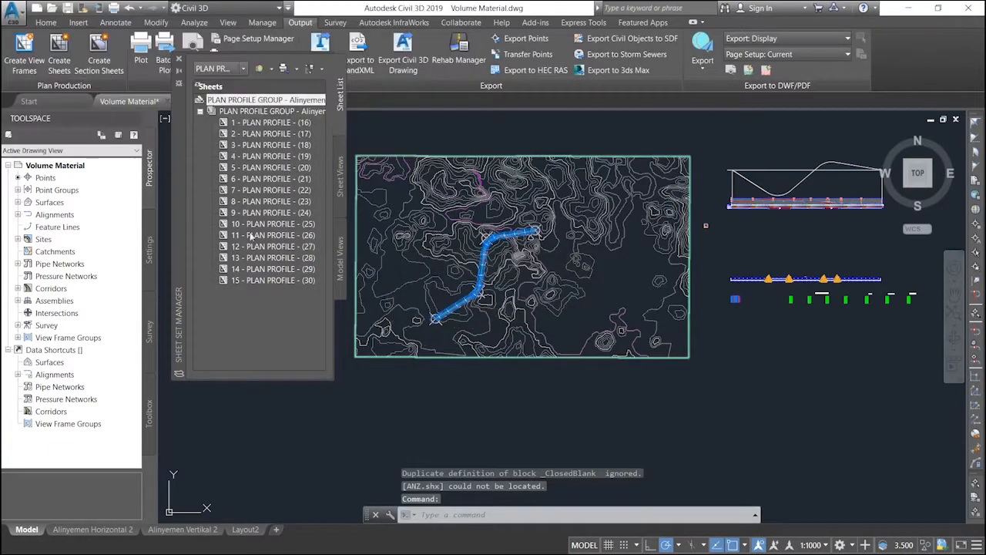
# Step: Open sheet 1 - PLAN PROFILE - (16), ignoring the missing SHX files and keeping the current display mode
pyautogui.click(269, 144)
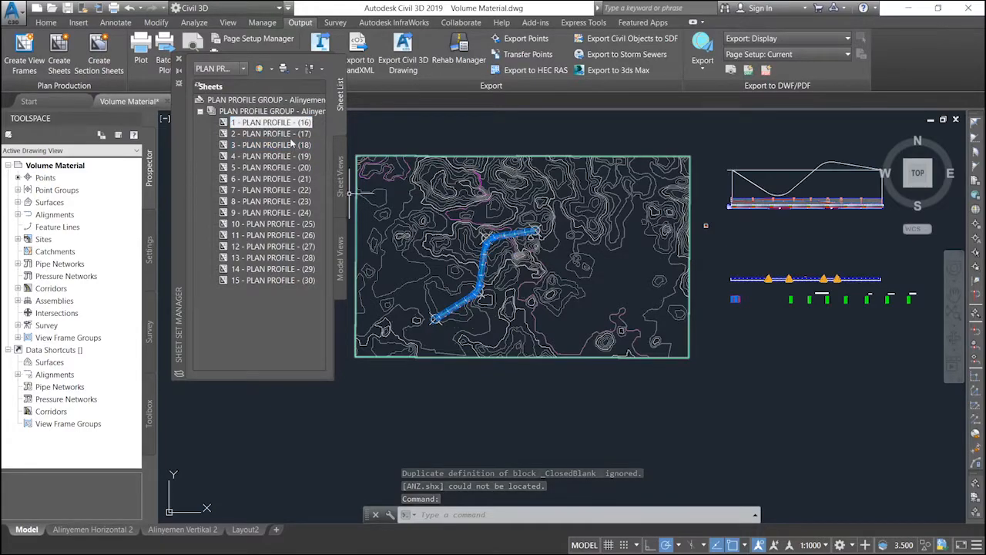
pyautogui.click(293, 133)
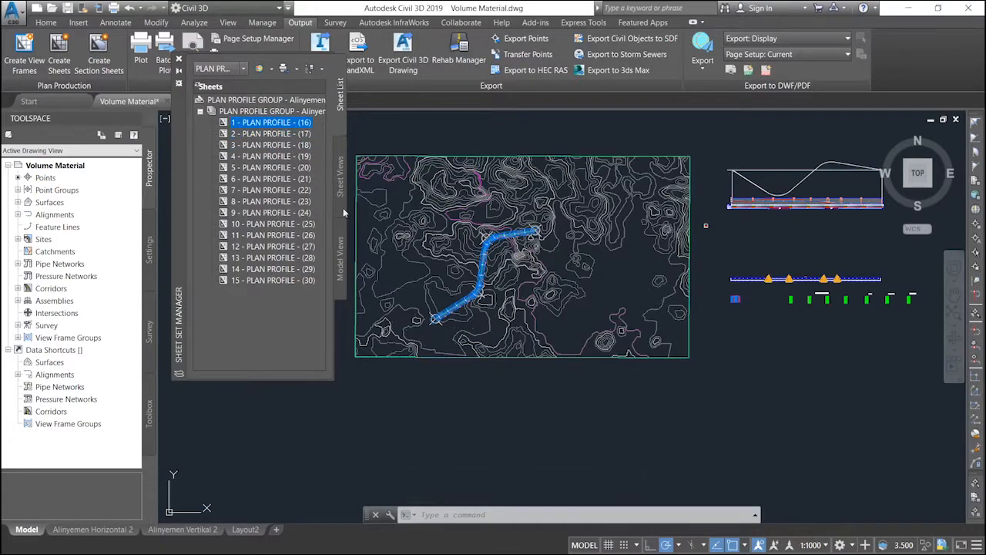
pyautogui.doubleClick(275, 123)
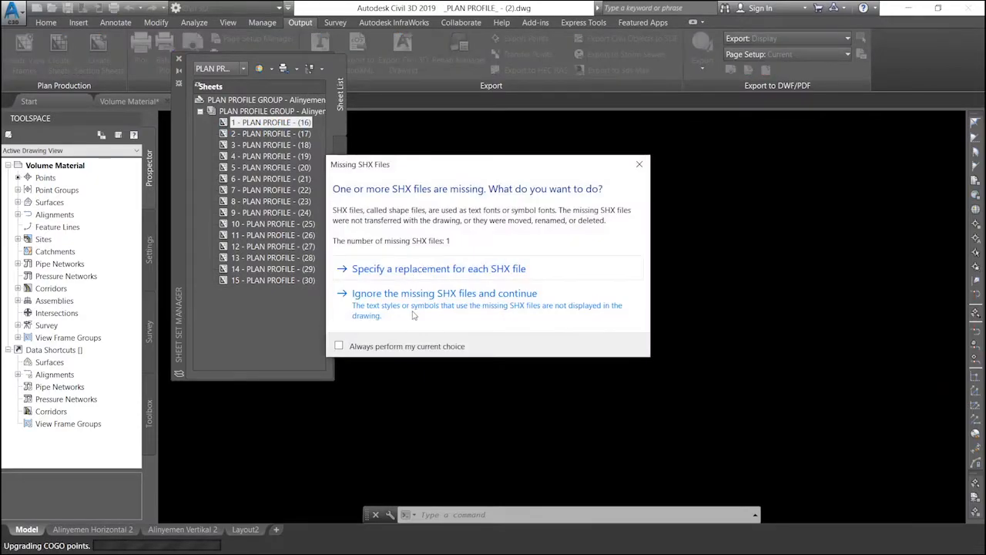
pyautogui.click(469, 308)
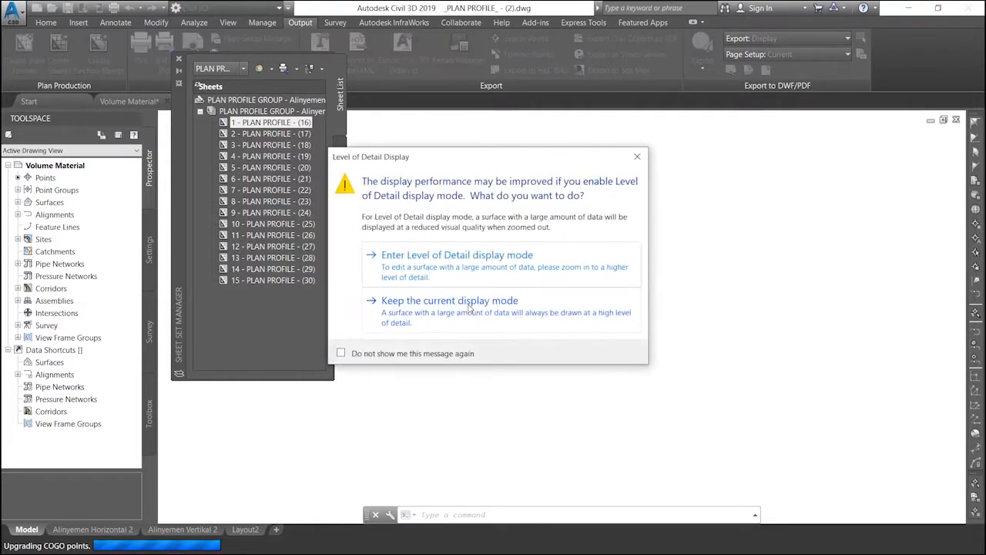
pyautogui.click(447, 313)
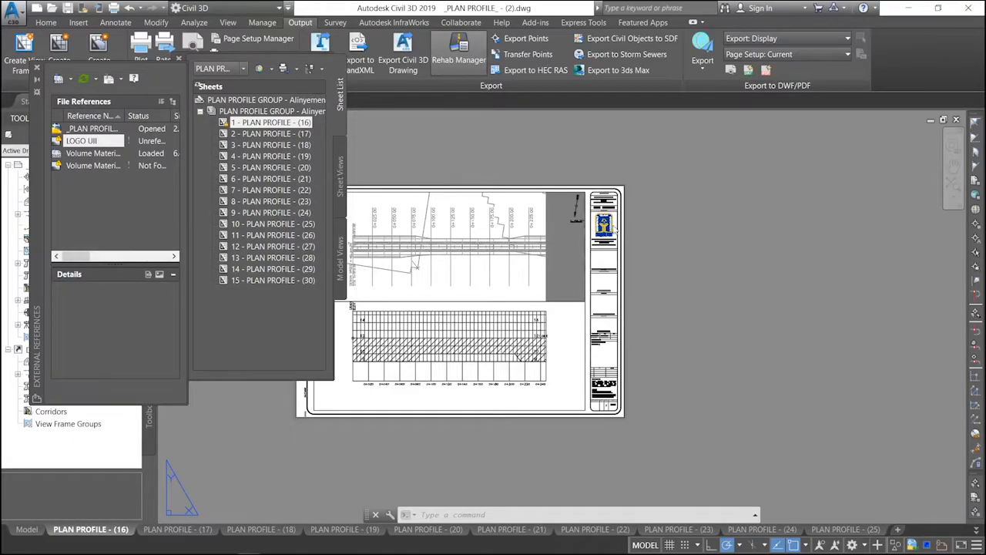
# Step: Switch the opened sheet to paper space and close the External References palette that covers the drawing
pyautogui.doubleClick(695, 264)
pyautogui.press('Escape')
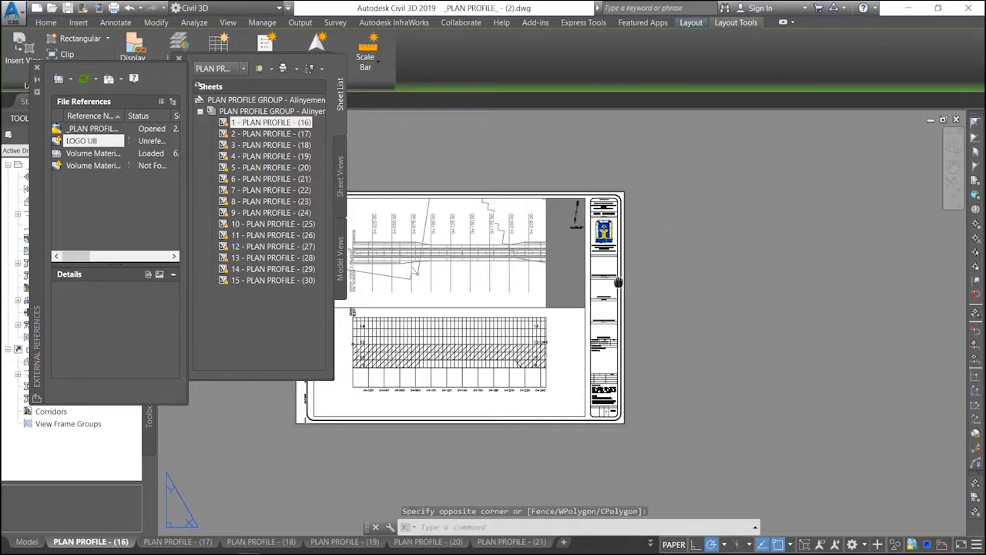
pyautogui.moveTo(618, 282); pyautogui.dragTo(753, 269, button='middle')
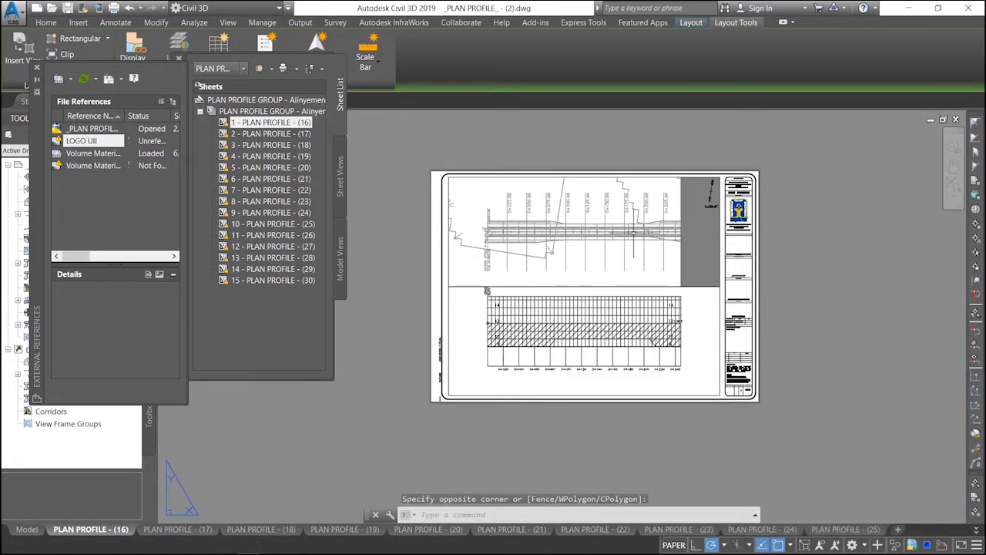
pyautogui.moveTo(580, 292); pyautogui.dragTo(574, 302, button='middle')
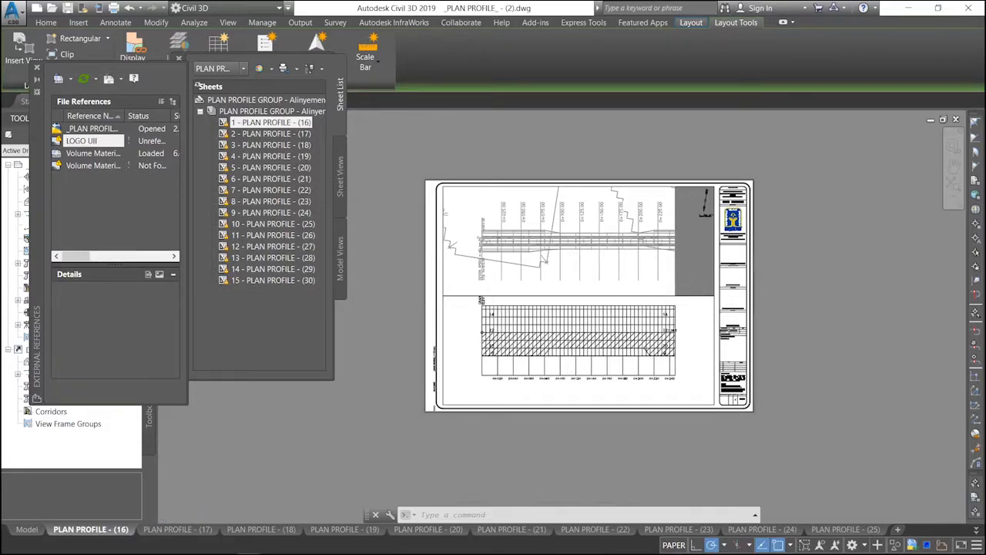
pyautogui.scroll(2, 631, 262)
pyautogui.moveTo(596, 263); pyautogui.dragTo(702, 256, button='middle')
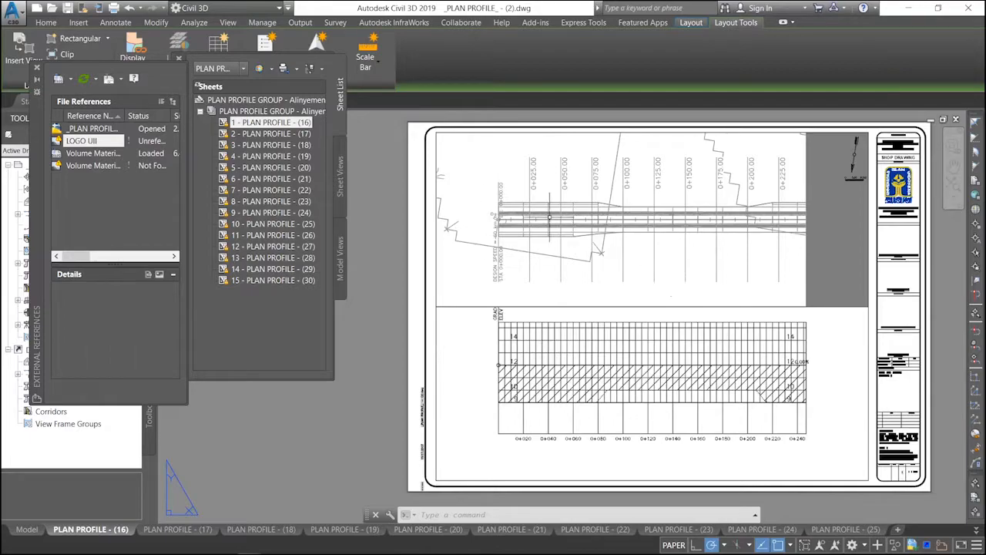
pyautogui.moveTo(674, 224); pyautogui.dragTo(665, 223, button='middle')
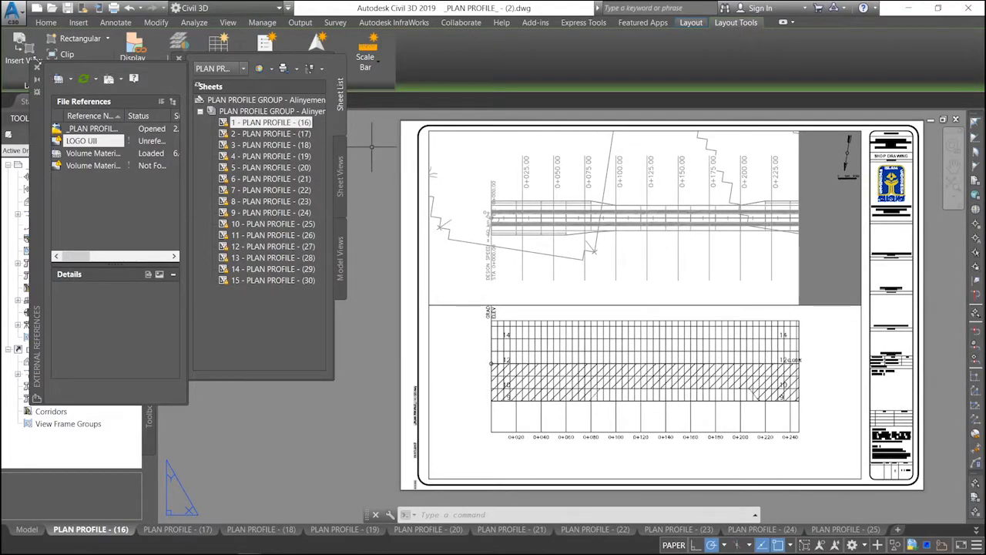
pyautogui.click(36, 70)
# Step: Inspect the plan and profile viewports of the PLAN PROFILE - (16) sheet, including the empty data band beneath the profile grid
pyautogui.moveTo(788, 264); pyautogui.dragTo(747, 244, button='middle')
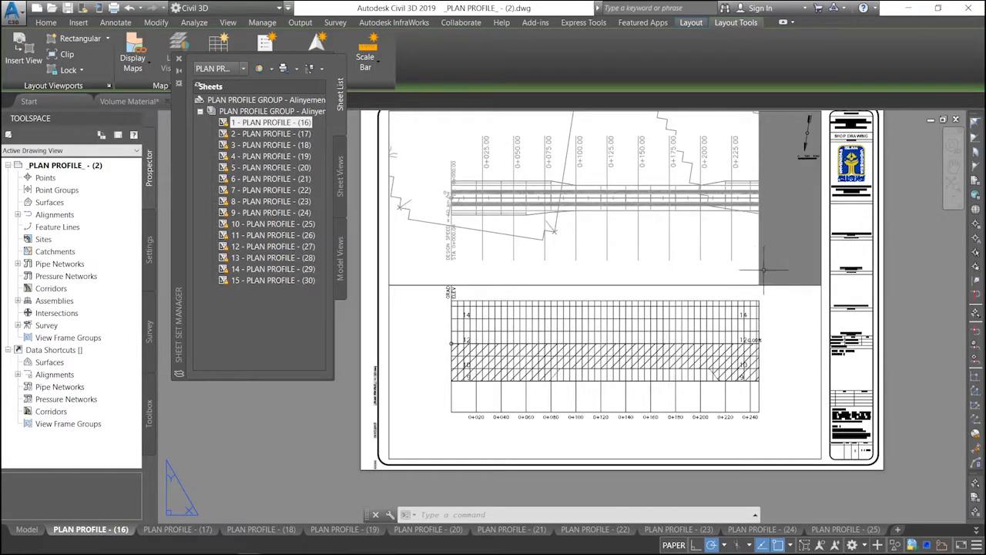
pyautogui.moveTo(755, 291); pyautogui.dragTo(749, 280, button='middle')
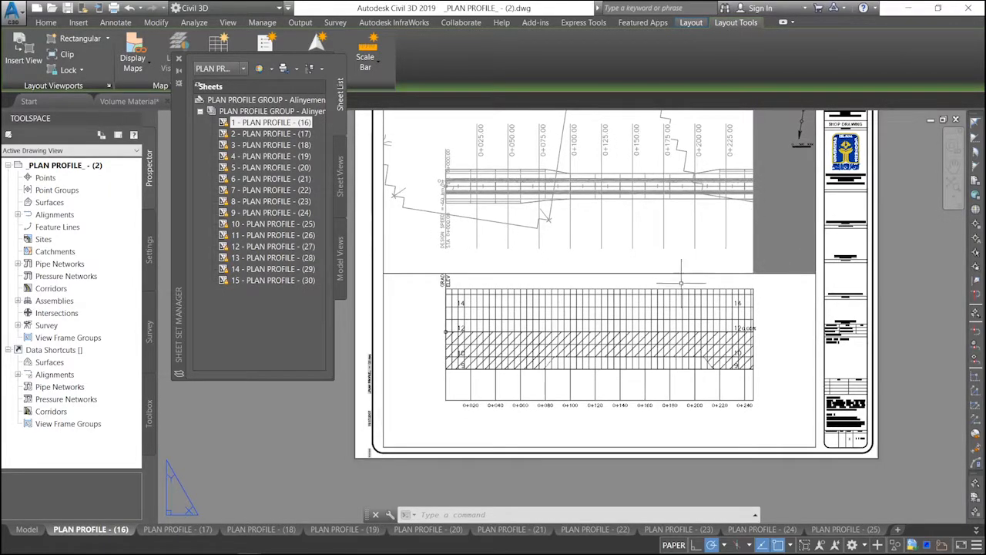
pyautogui.moveTo(743, 272); pyautogui.dragTo(740, 278, button='middle')
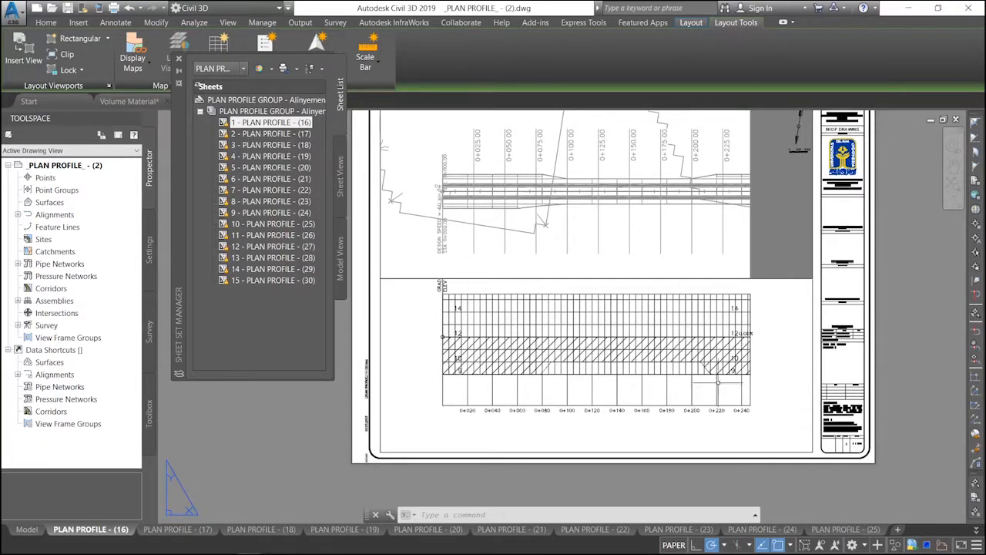
pyautogui.scroll(2, 711, 423)
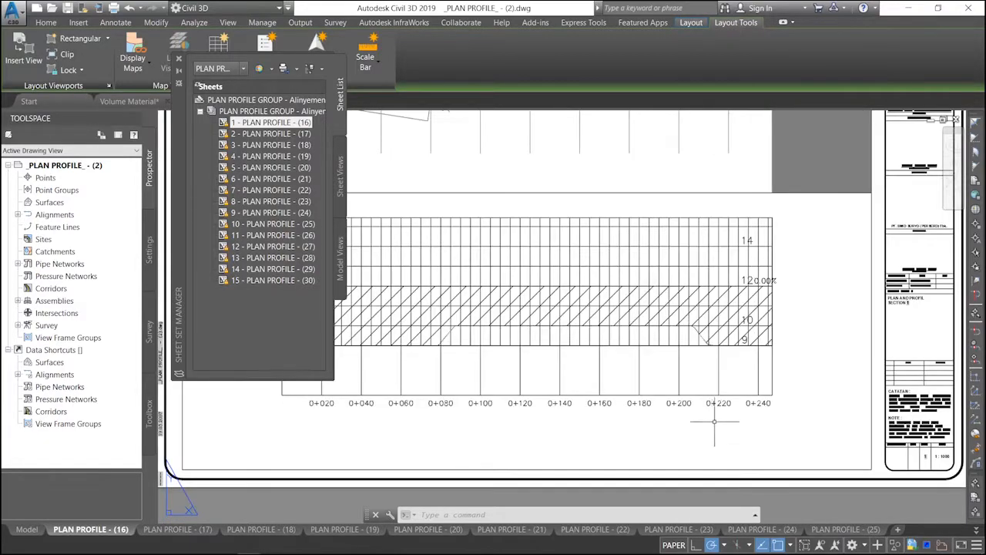
pyautogui.moveTo(611, 401); pyautogui.dragTo(703, 404, button='middle')
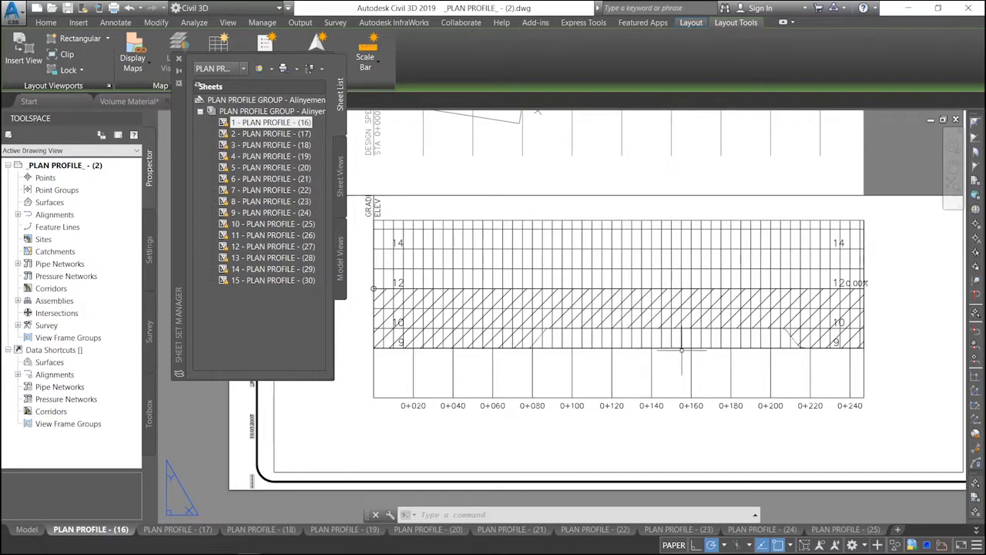
pyautogui.scroll(-3, 639, 335)
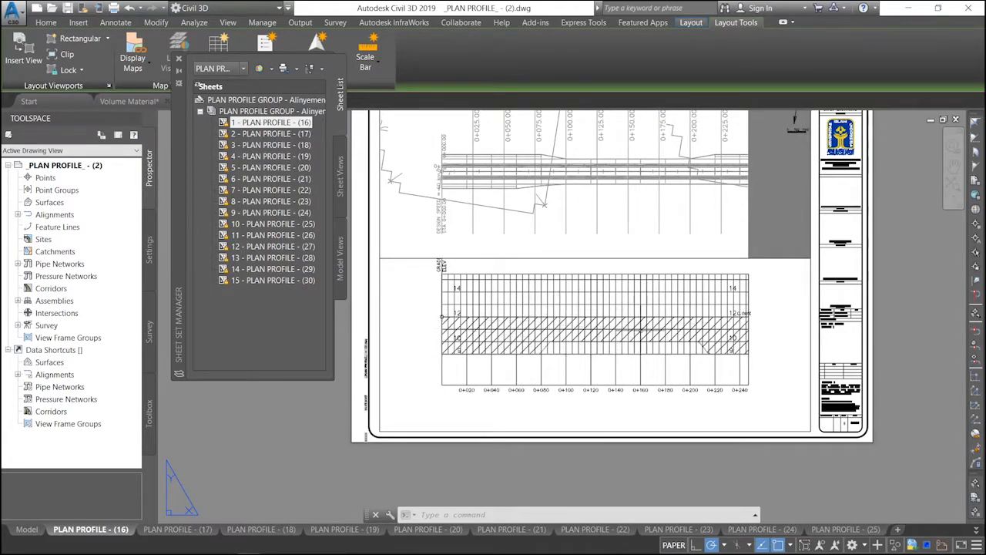
# Step: Activate the profile viewport, select its profile view, and dock the Sheet Set Manager beside the Toolspace
pyautogui.doubleClick(423, 318)
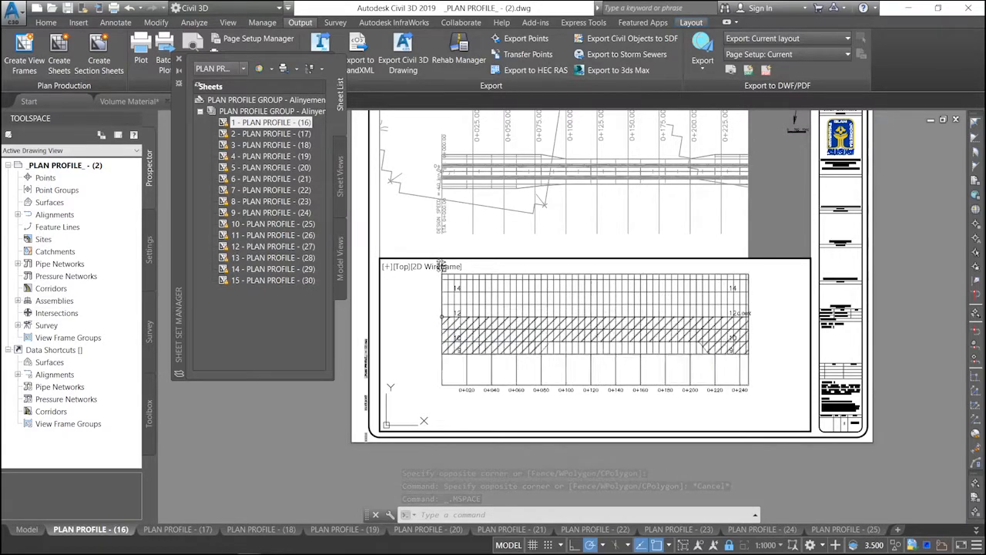
pyautogui.click(591, 306)
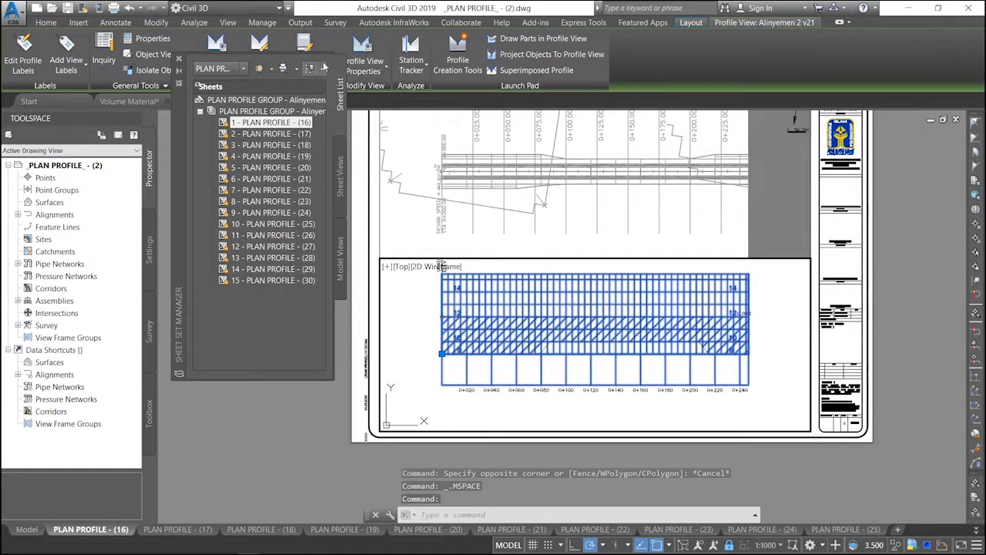
pyautogui.moveTo(175, 119); pyautogui.dragTo(94, 181)
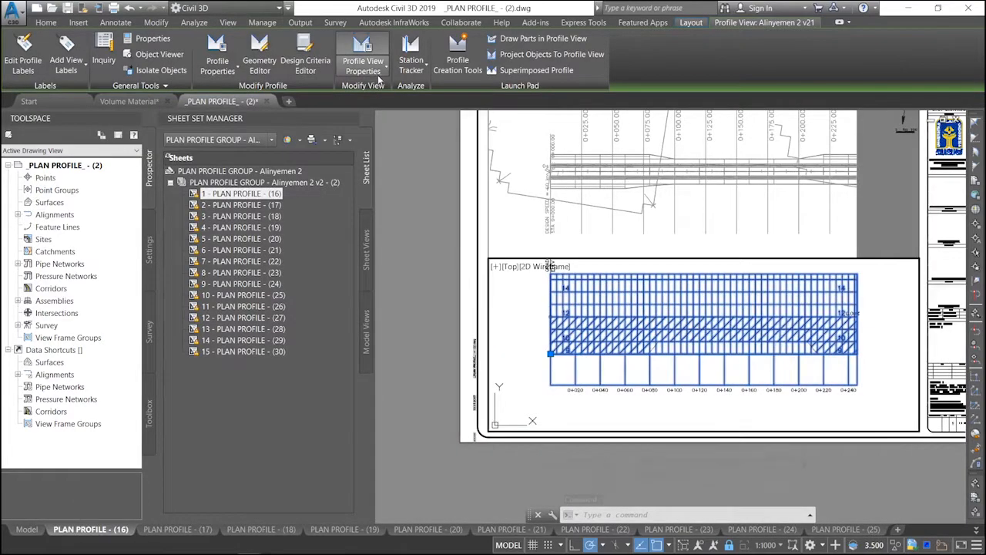
# Step: Review the selected profile view's style settings, from graph and grid through title annotation and axes to component display, and close them unchanged
pyautogui.click(376, 72)
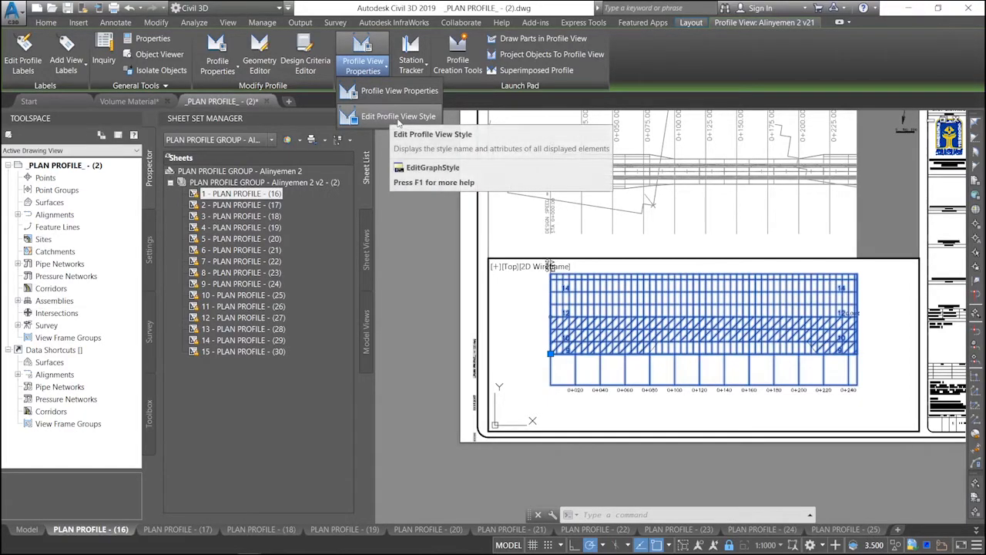
pyautogui.click(401, 118)
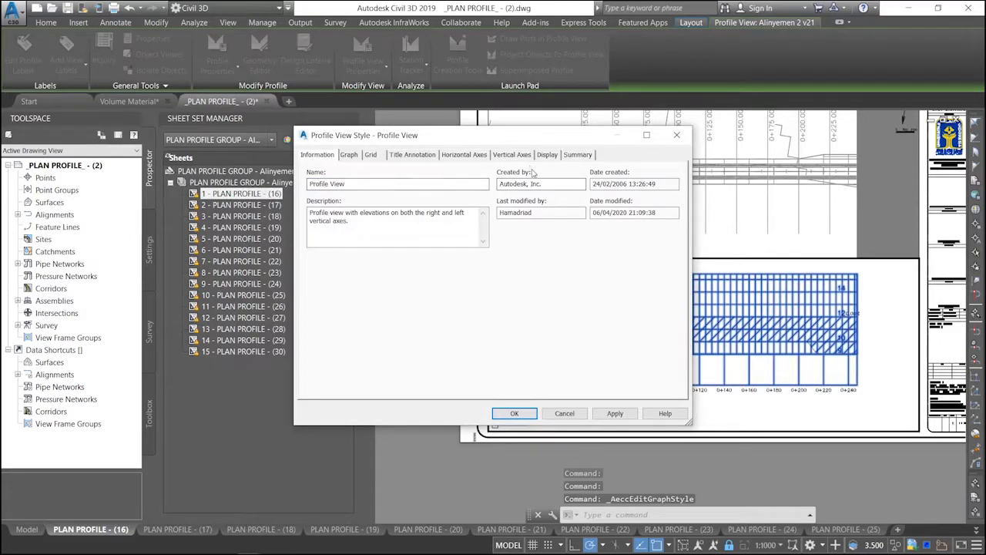
pyautogui.click(350, 156)
pyautogui.click(376, 159)
pyautogui.click(422, 161)
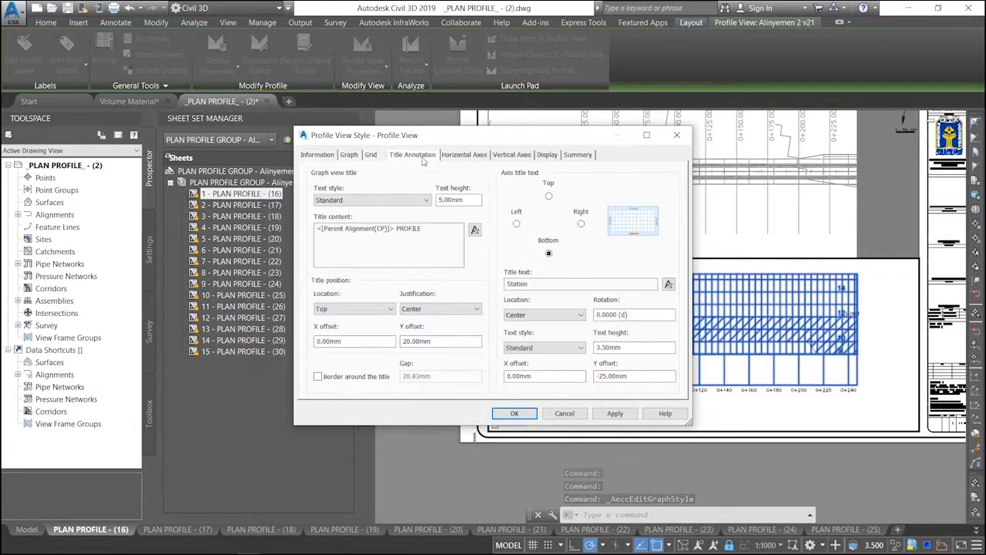
pyautogui.click(465, 160)
pyautogui.click(503, 162)
pyautogui.click(546, 155)
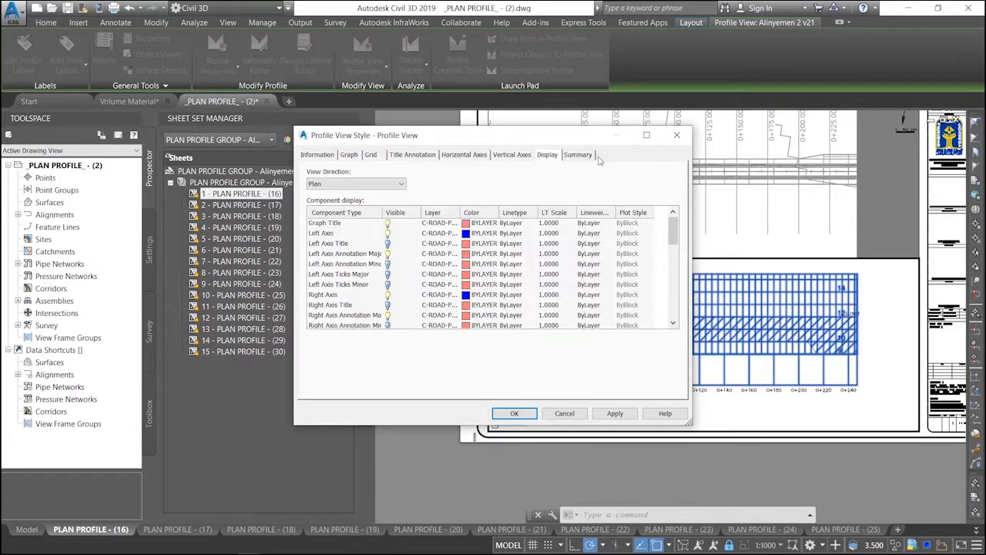
pyautogui.click(676, 135)
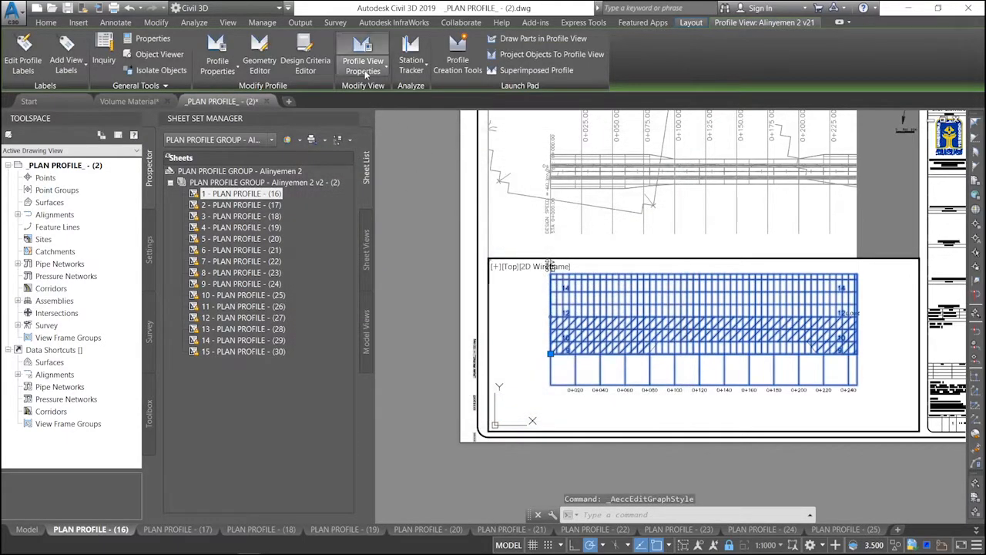
# Step: Open the Alinyemen 2 v21 profile view properties, check the stations, elevations and profiles, and bring up the band settings
pyautogui.click(368, 69)
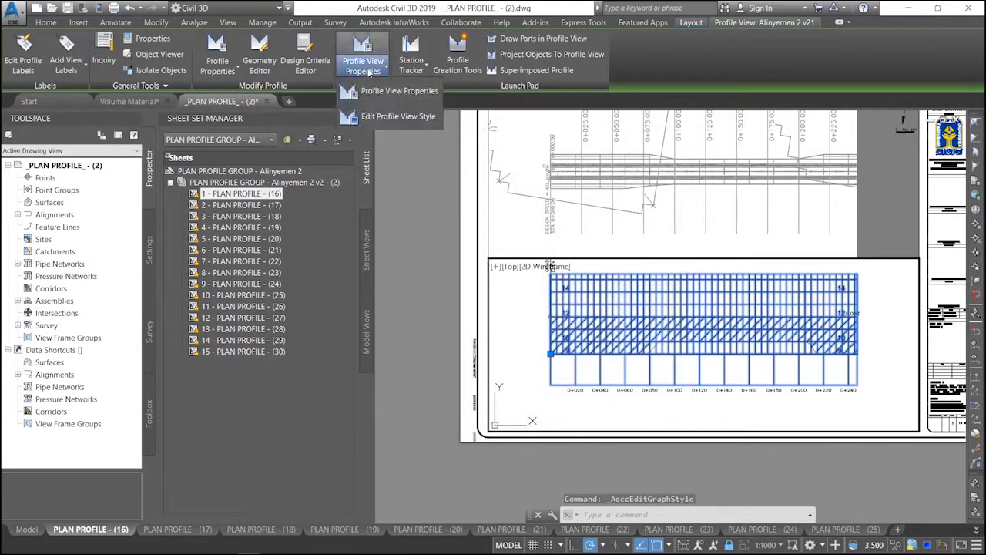
pyautogui.click(405, 92)
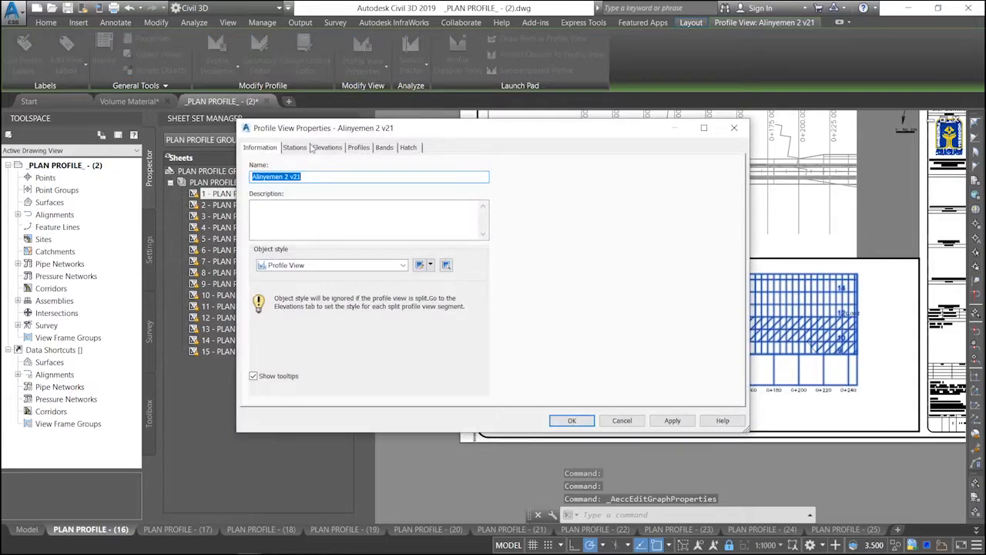
pyautogui.click(305, 148)
pyautogui.click(323, 149)
pyautogui.click(354, 151)
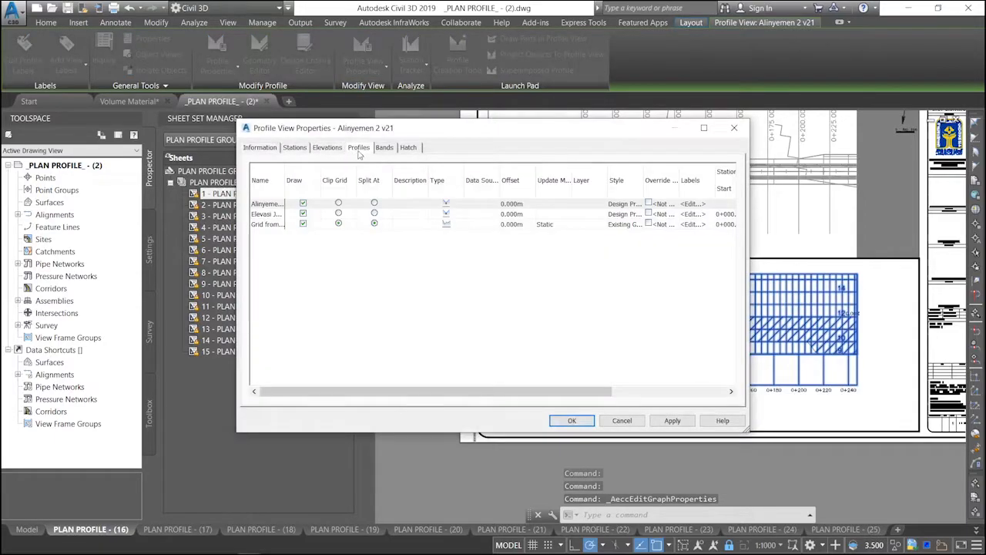
pyautogui.click(385, 149)
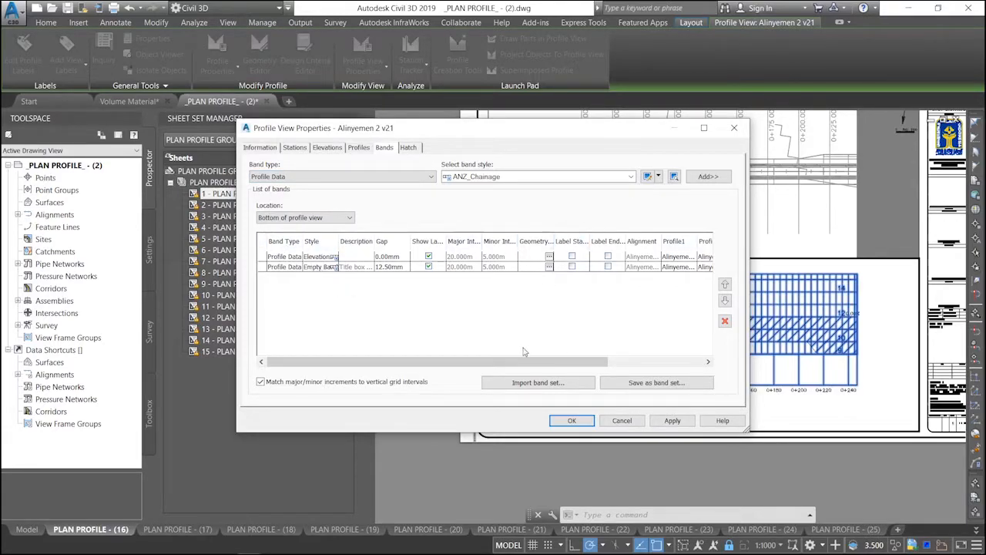
# Step: Set the elevation band's Profile1 to Grid from DEM file Kontur Sulawesi Finn - Surface (3) and Profile2 to Elevasi Jalan Raya 2 v, and apply
pyautogui.moveTo(522, 364); pyautogui.dragTo(637, 374)
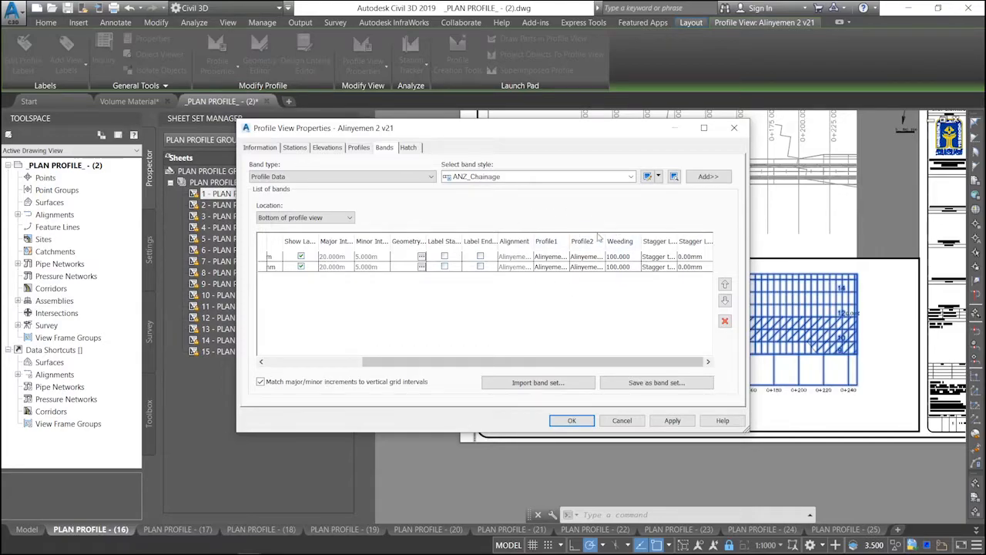
pyautogui.moveTo(593, 369); pyautogui.dragTo(462, 377)
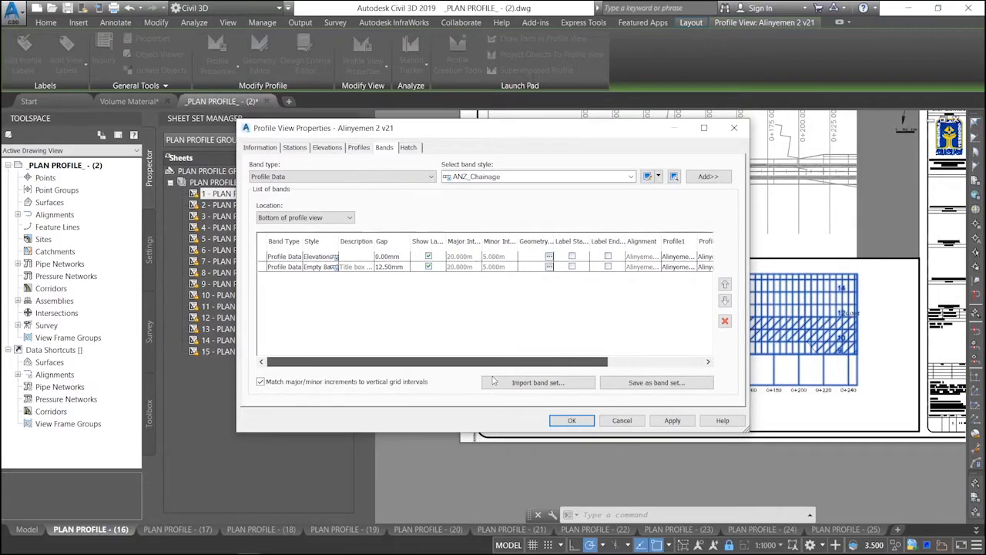
pyautogui.moveTo(493, 380); pyautogui.dragTo(626, 381)
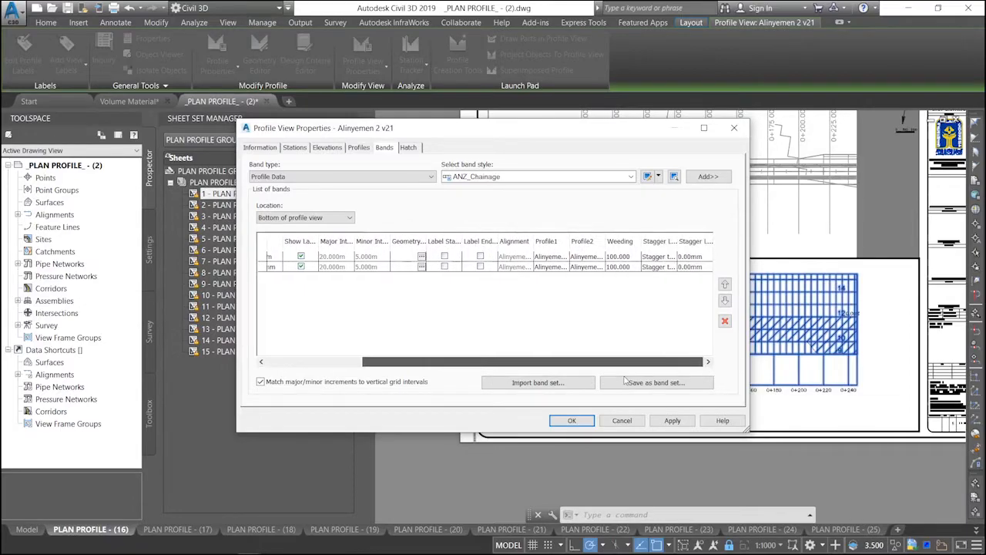
pyautogui.click(555, 258)
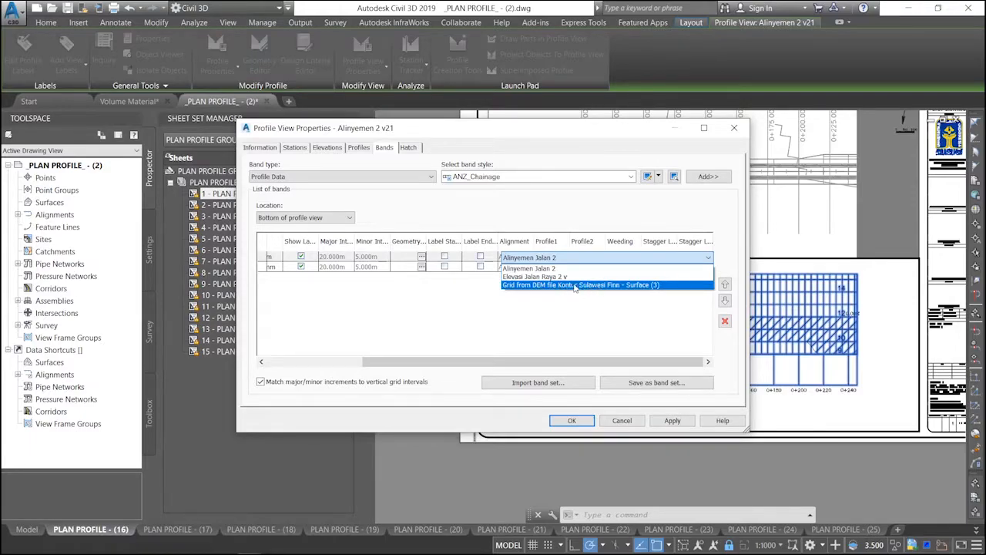
pyautogui.click(615, 285)
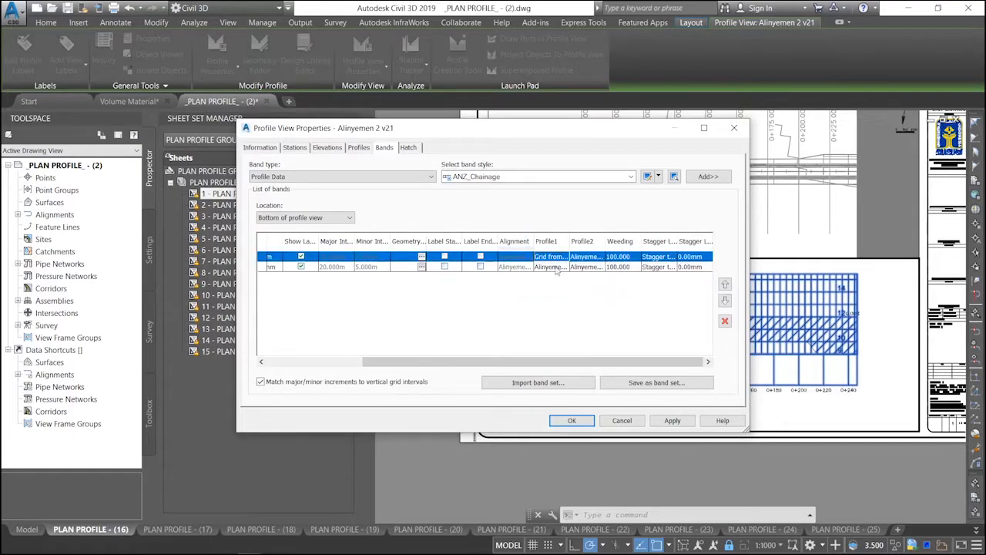
pyautogui.click(591, 259)
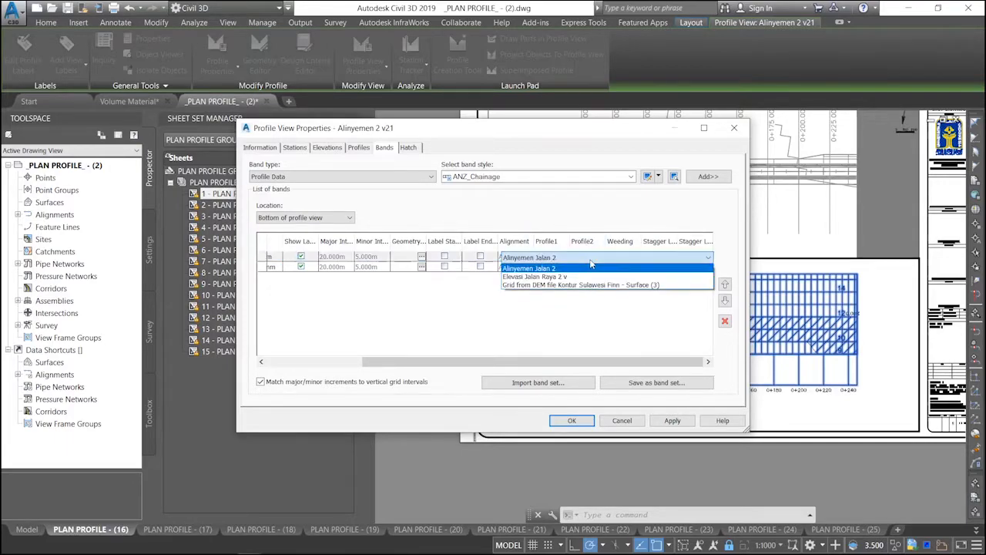
pyautogui.click(560, 284)
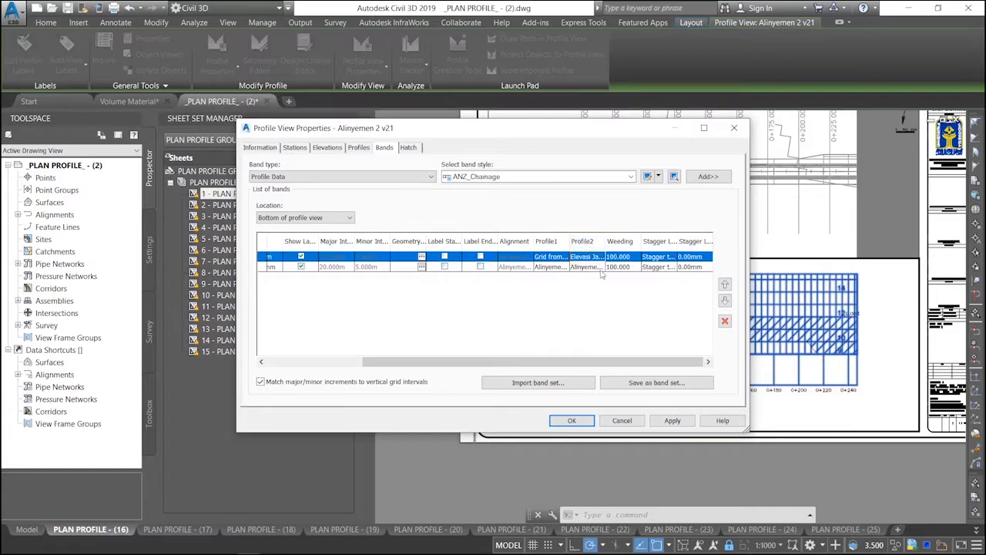
pyautogui.click(582, 423)
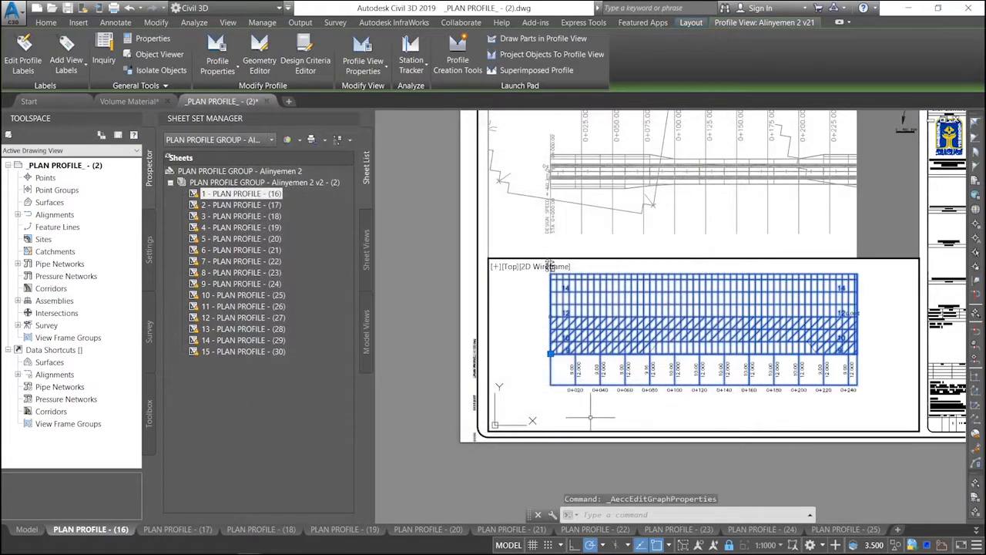
# Step: Examine the elevation labels in the band below the profile grid and return to paper space
pyautogui.scroll(3, 775, 395)
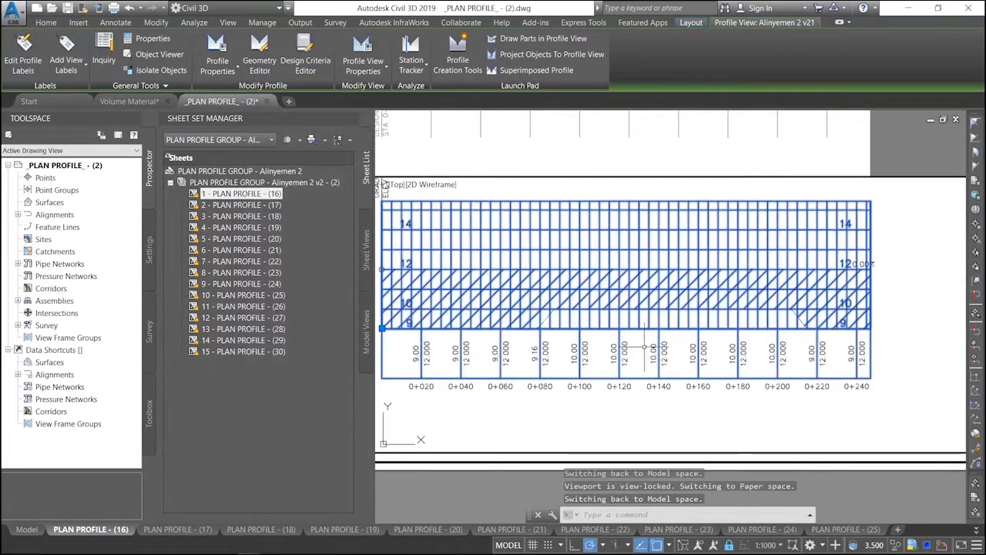
pyautogui.moveTo(641, 414); pyautogui.dragTo(655, 409, button='middle')
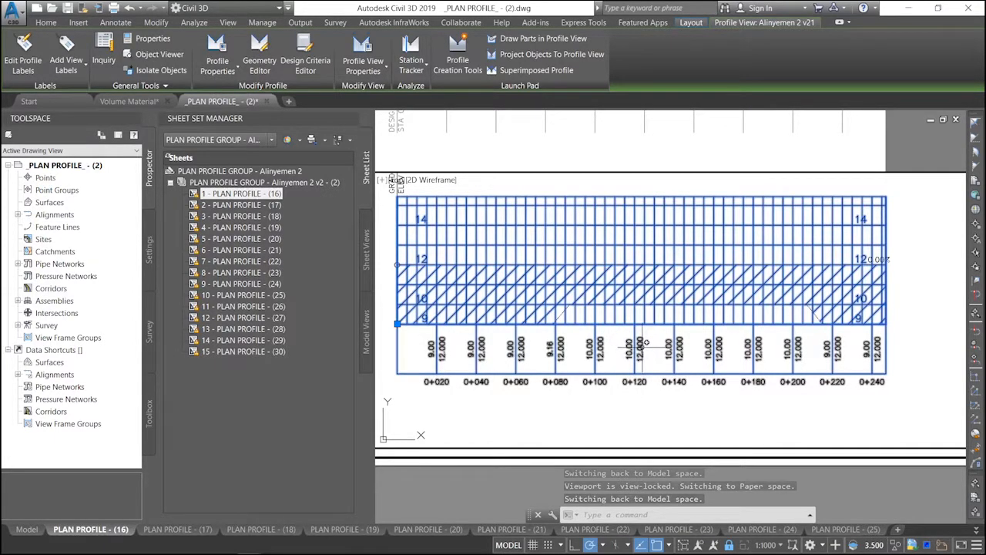
pyautogui.moveTo(644, 343); pyautogui.dragTo(661, 347, button='middle')
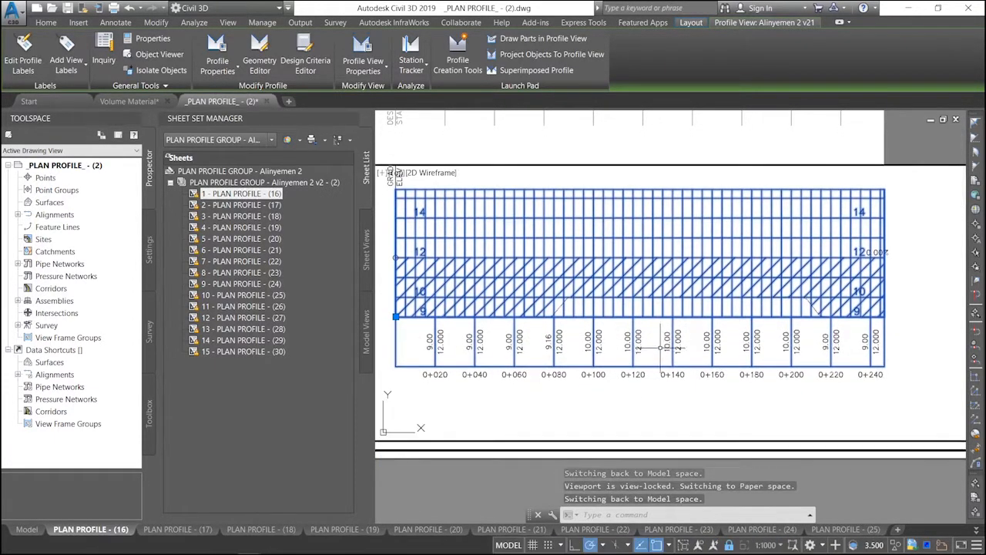
pyautogui.doubleClick(522, 487)
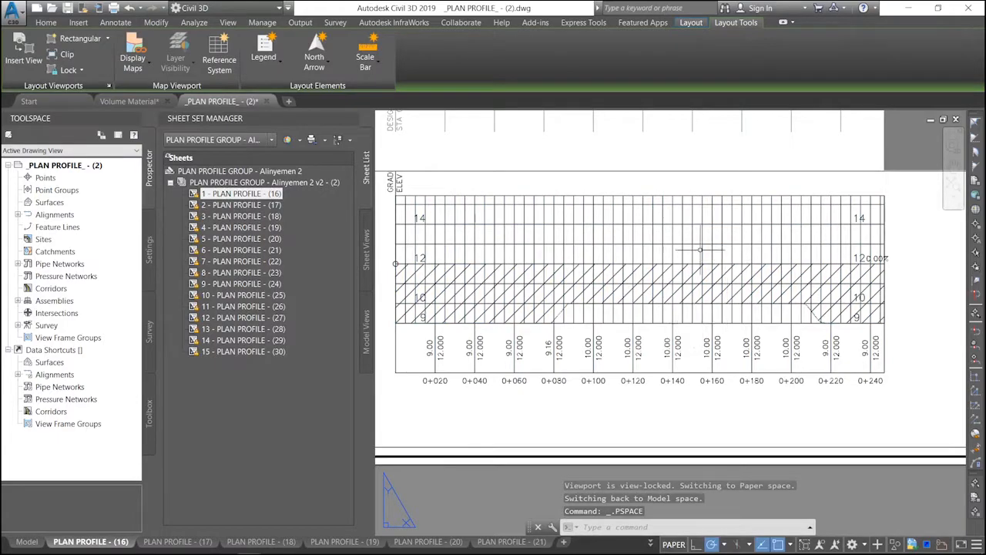
pyautogui.moveTo(615, 294); pyautogui.dragTo(629, 291, button='middle')
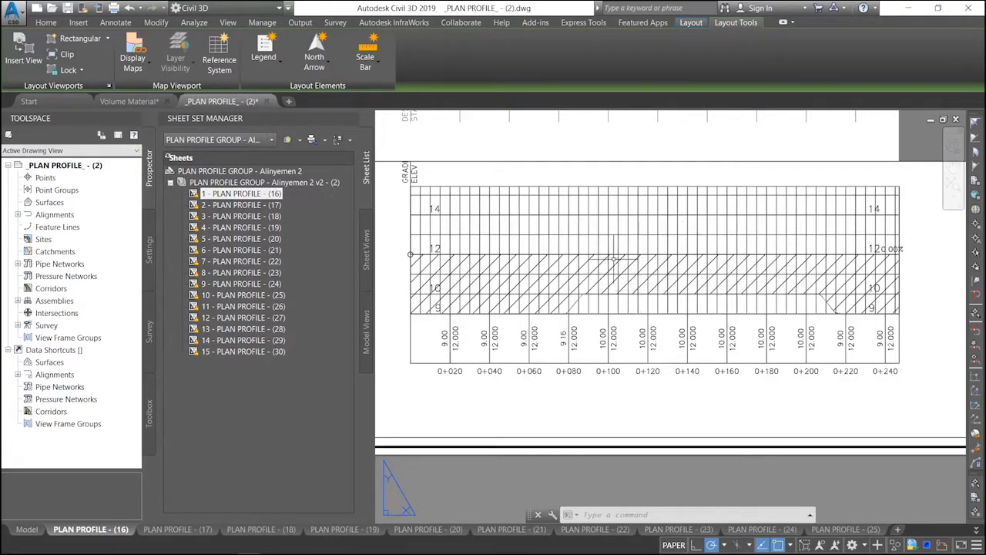
# Step: Open the Alinyemen 2 v21 profile view properties and switch the split profile view in the elevation settings to manual
pyautogui.doubleClick(637, 400)
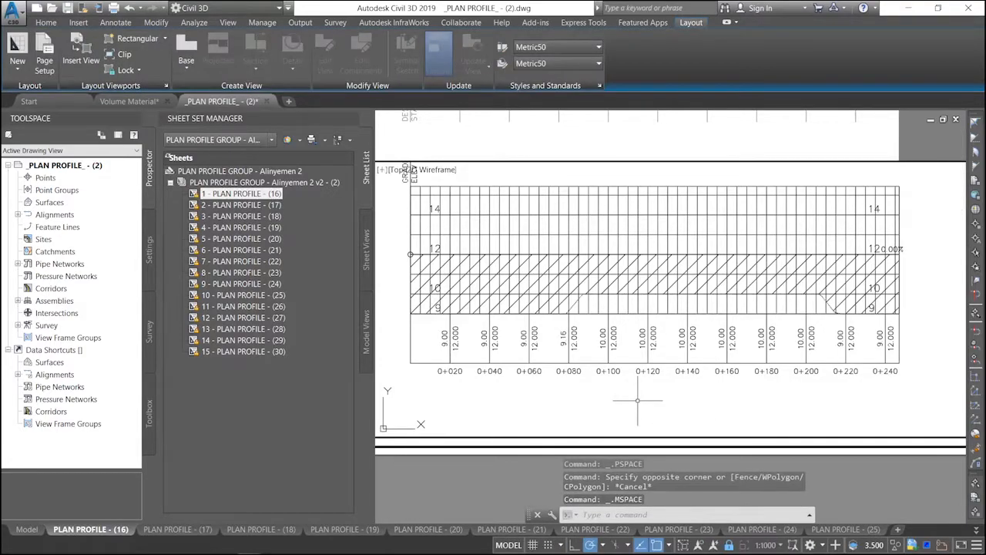
pyautogui.click(609, 215)
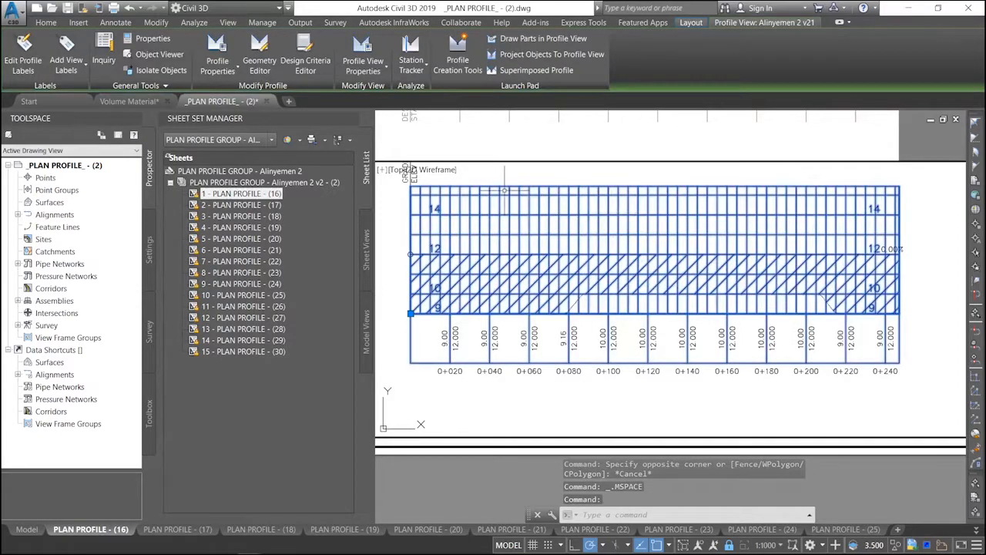
pyautogui.click(371, 71)
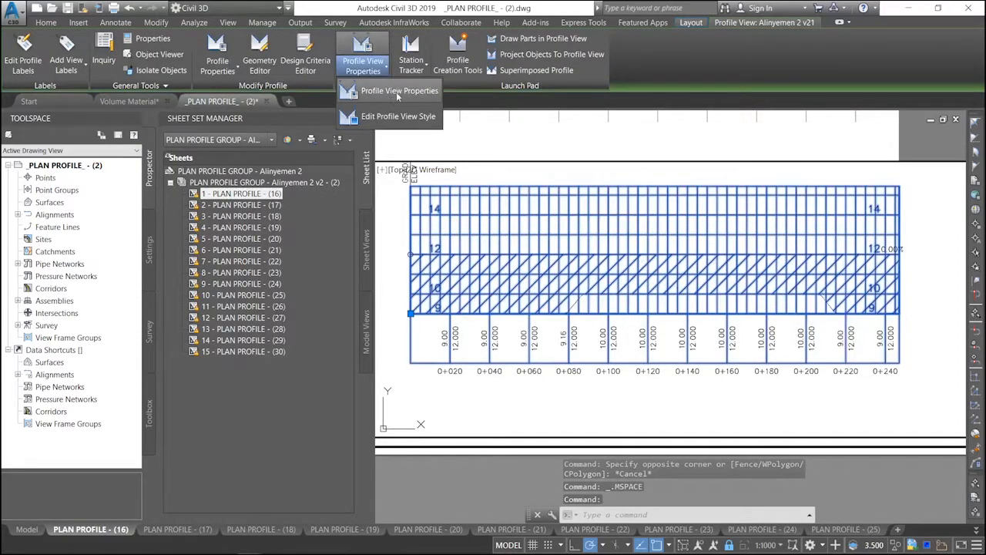
pyautogui.click(396, 91)
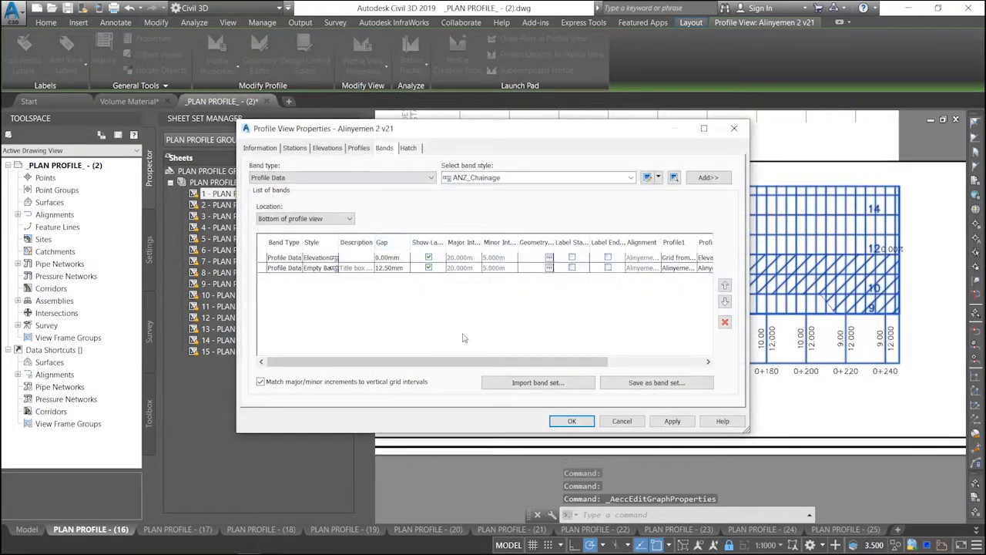
pyautogui.click(299, 149)
pyautogui.click(326, 149)
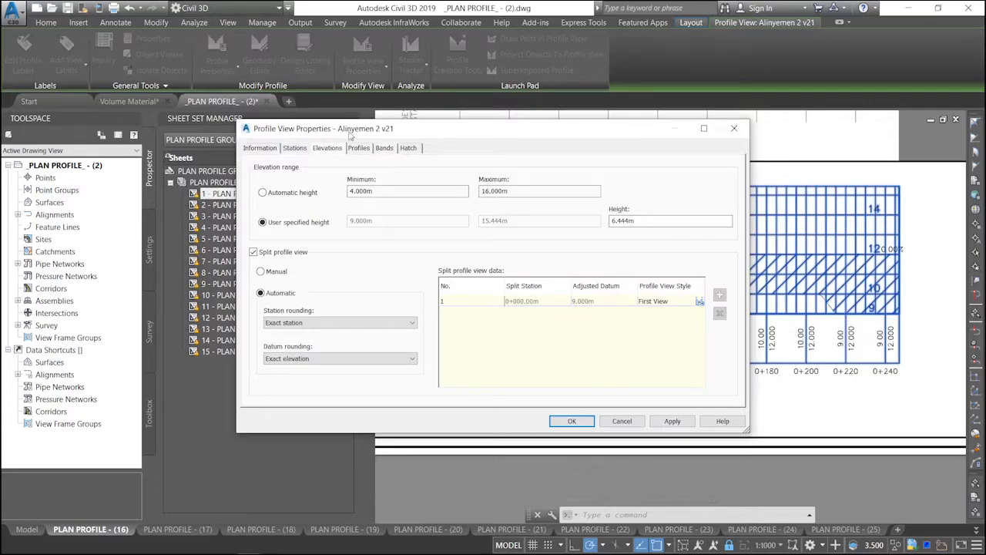
pyautogui.moveTo(533, 137); pyautogui.dragTo(503, 137)
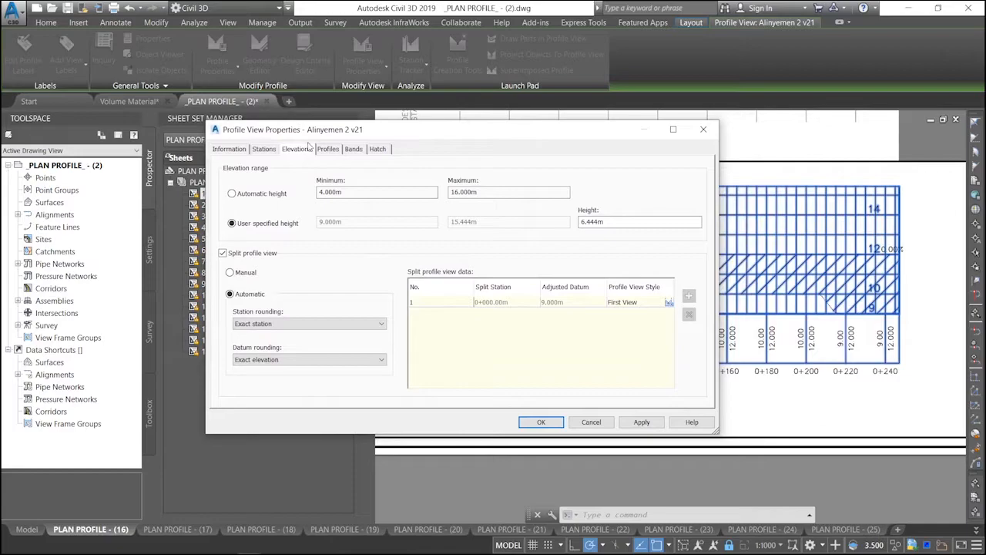
pyautogui.moveTo(358, 139); pyautogui.dragTo(387, 138)
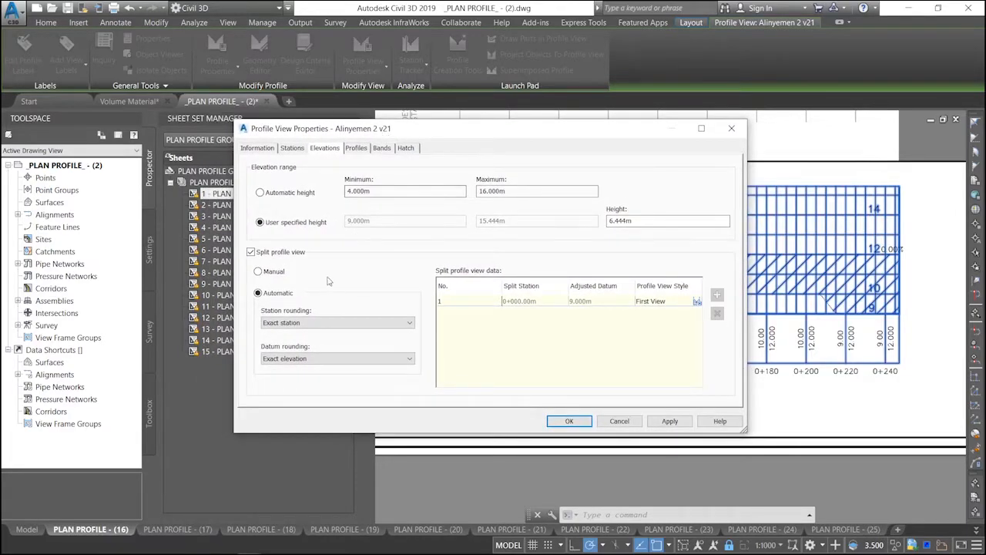
pyautogui.click(271, 274)
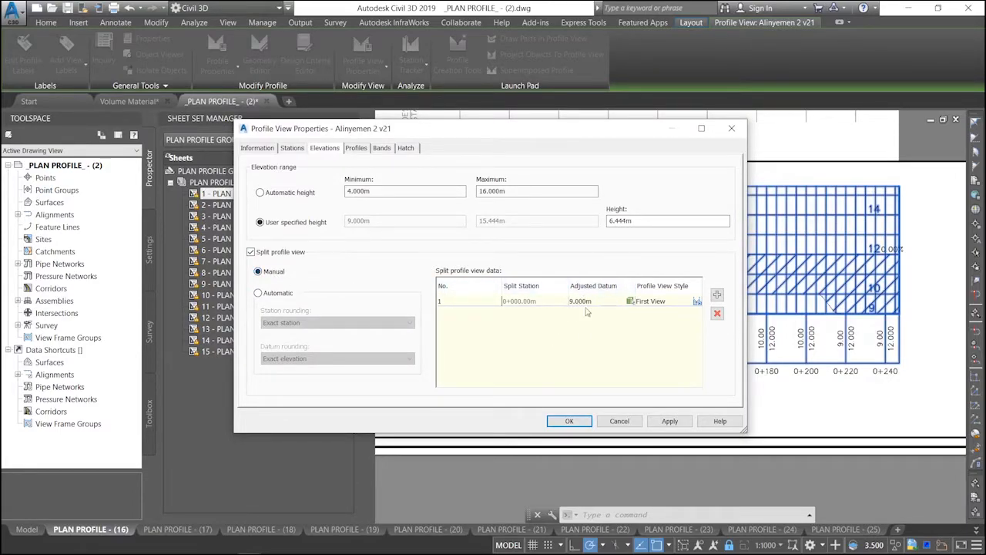
pyautogui.moveTo(595, 137); pyautogui.dragTo(555, 137)
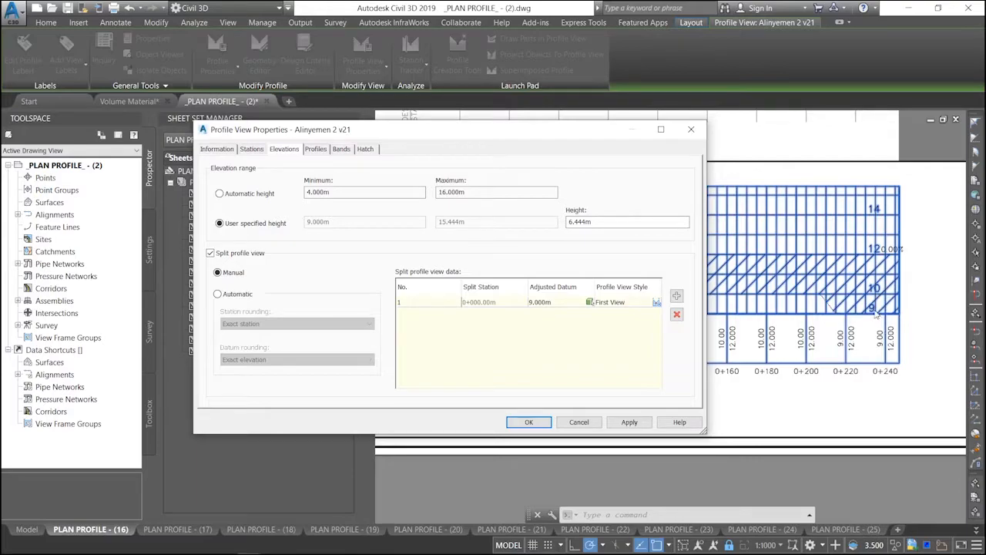
# Step: Set the adjusted datum of the split at station 0+000.00 to 8 m, apply it, and return to paper space
pyautogui.click(542, 302)
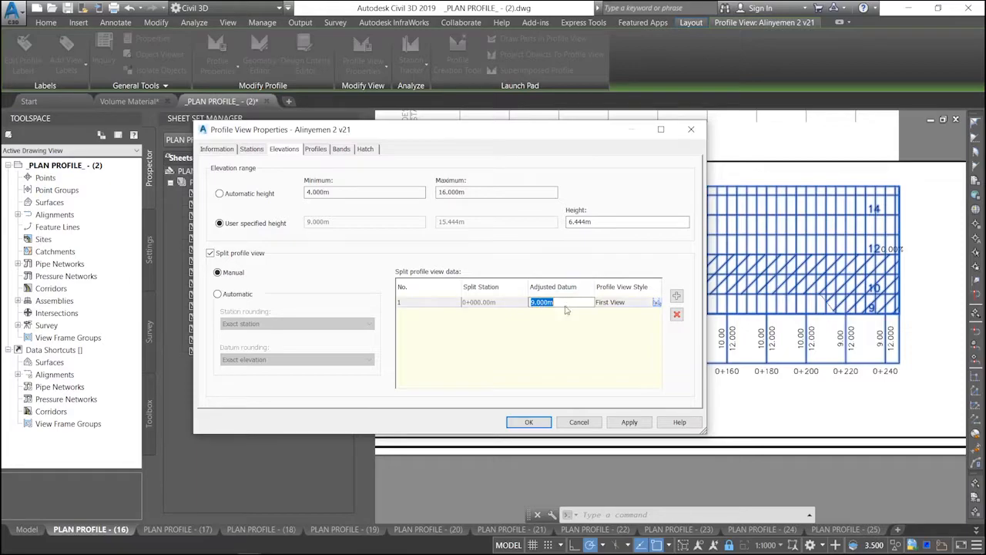
pyautogui.write('8')
pyautogui.click(630, 422)
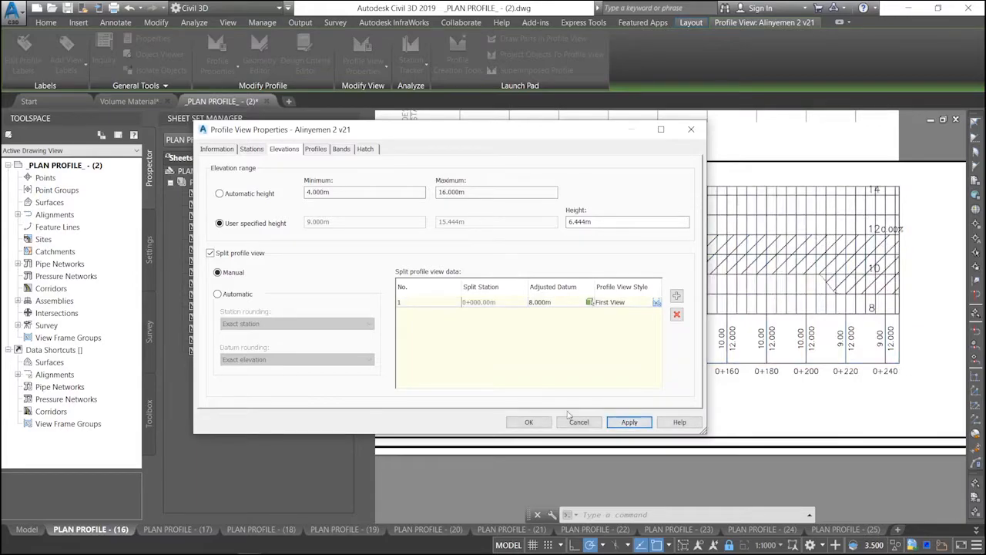
pyautogui.click(529, 422)
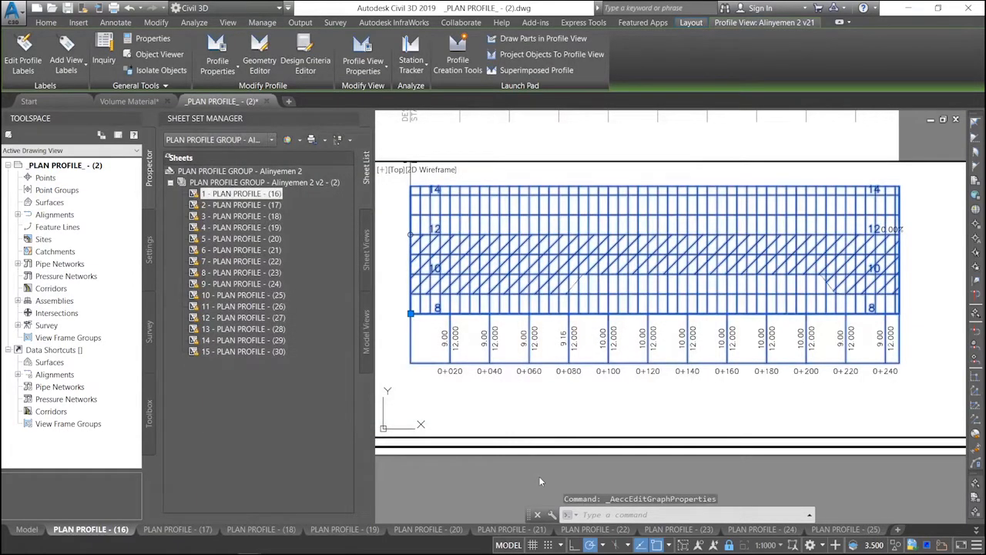
pyautogui.doubleClick(590, 459)
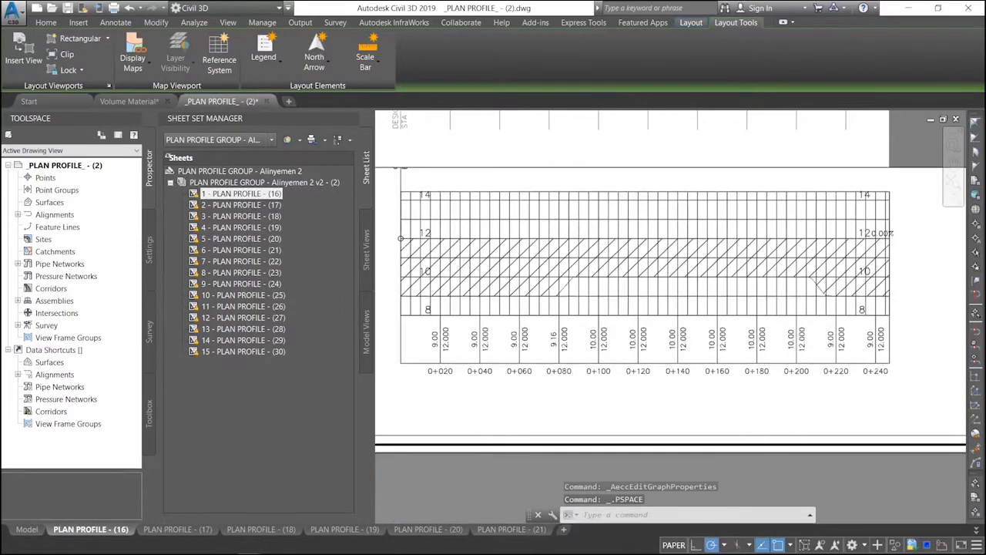
# Step: Examine the updated profile grid and its elevation band, and check the whole PLAN PROFILE - (16) sheet layout
pyautogui.scroll(-2, 775, 327)
pyautogui.scroll(2, 817, 329)
pyautogui.moveTo(619, 305); pyautogui.dragTo(643, 306, button='middle')
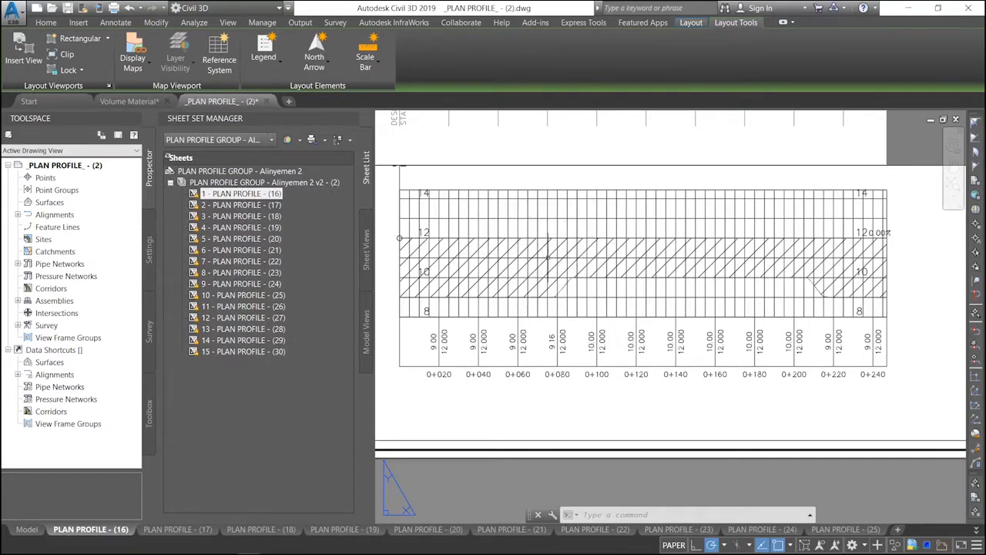
pyautogui.scroll(-3, 647, 254)
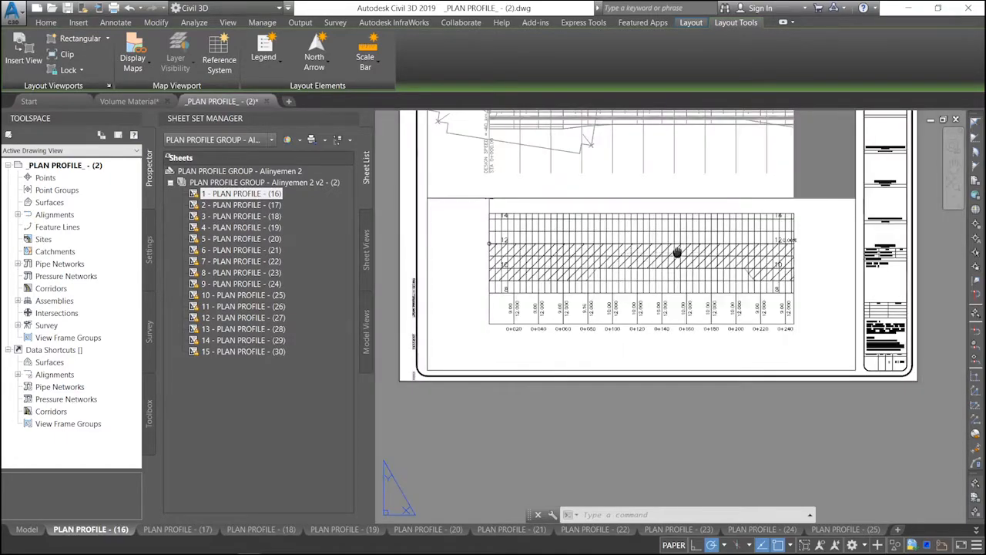
pyautogui.moveTo(676, 252); pyautogui.dragTo(655, 278, button='middle')
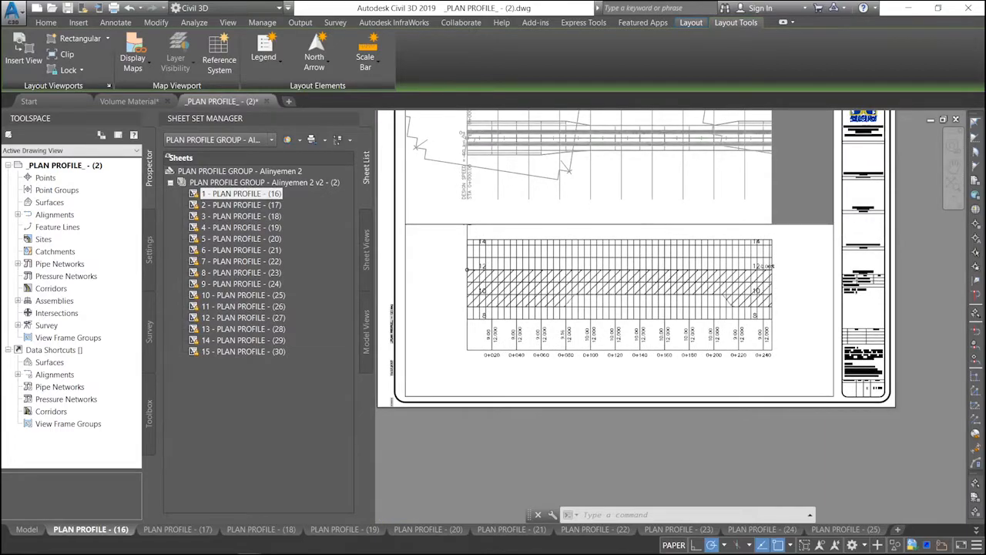
pyautogui.scroll(-2, 668, 210)
pyautogui.moveTo(678, 204); pyautogui.dragTo(670, 250, button='middle')
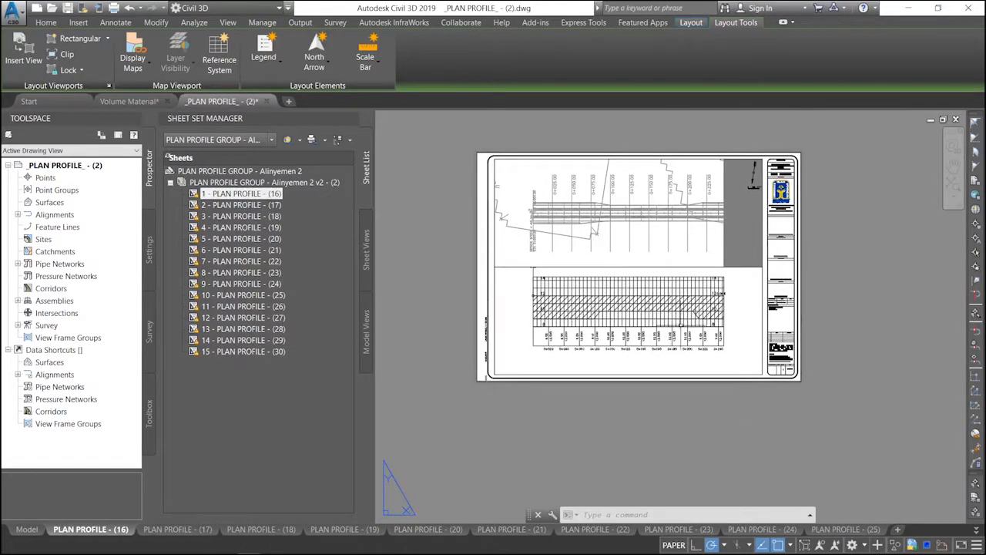
pyautogui.doubleClick(687, 324)
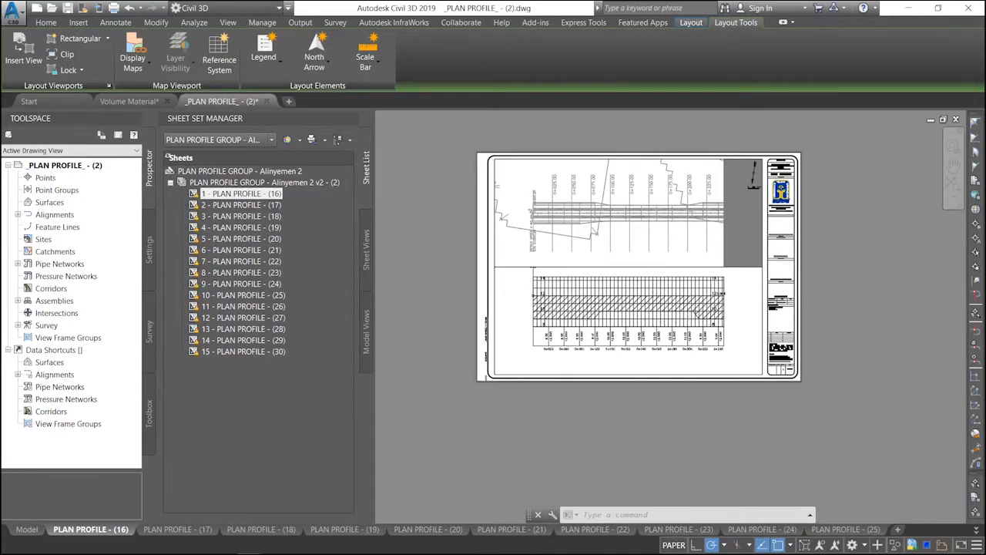
pyautogui.scroll(2, 691, 320)
pyautogui.scroll(-2, 639, 288)
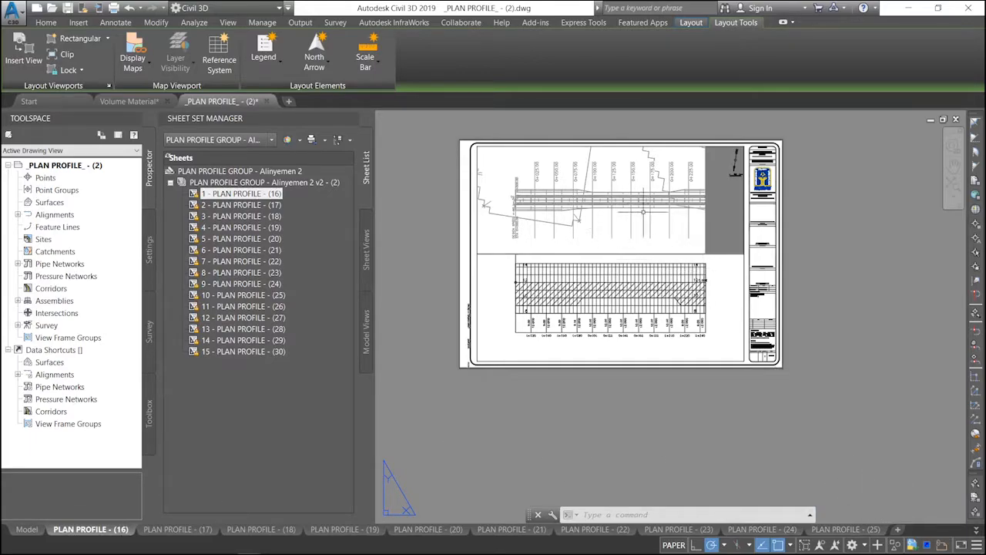
pyautogui.moveTo(685, 184); pyautogui.dragTo(682, 199, button='middle')
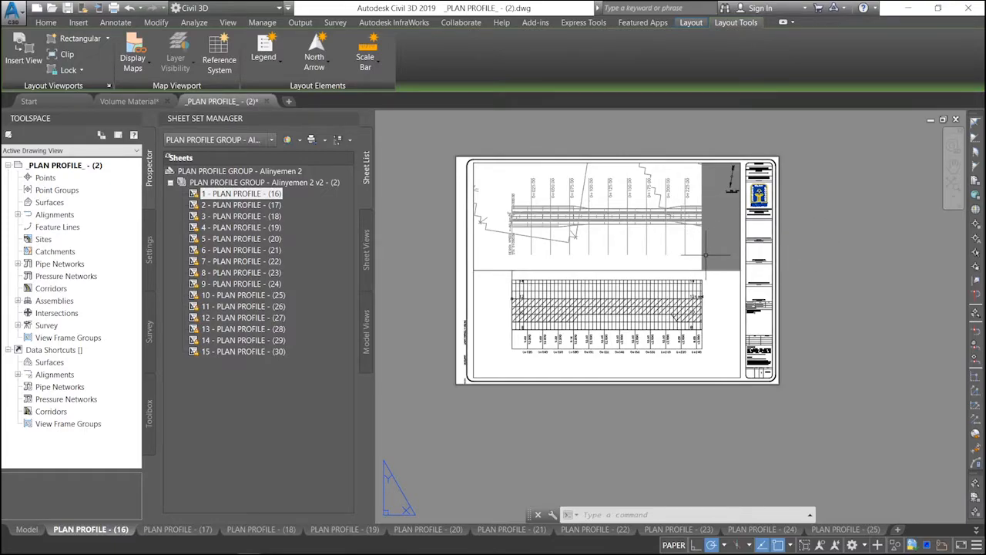
# Step: Start the Publish command and choose PDF as the output format, leaving background publishing off
pyautogui.write('publi')
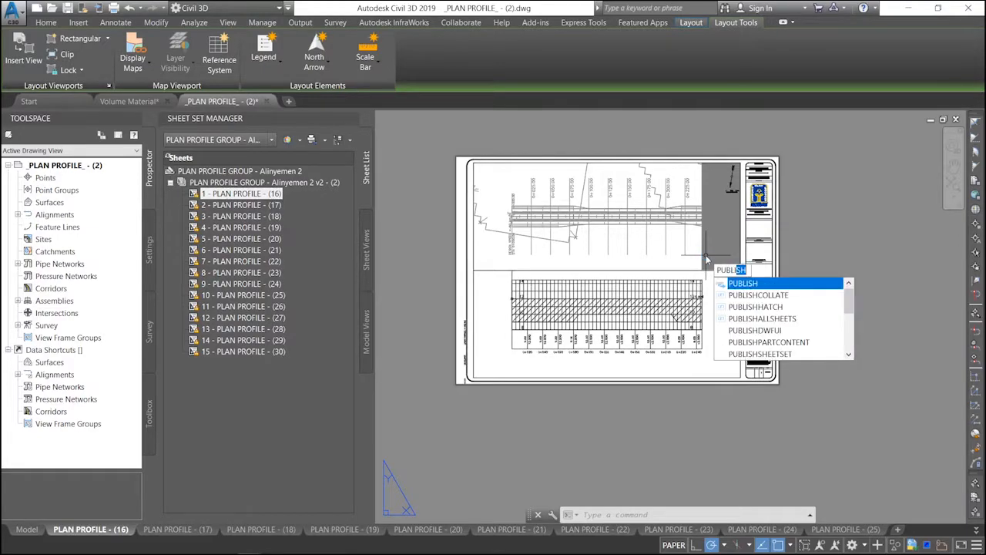
pyautogui.click(759, 284)
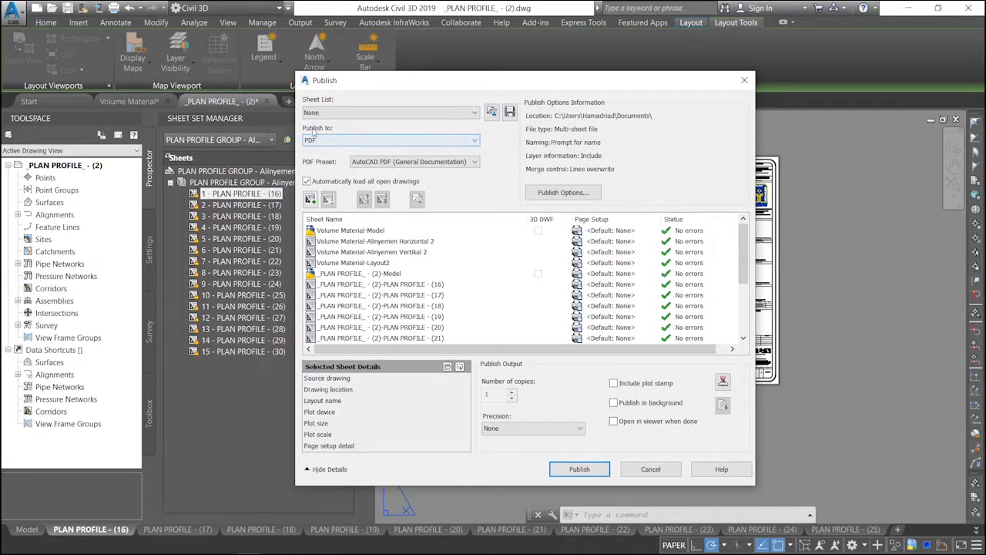
pyautogui.click(340, 141)
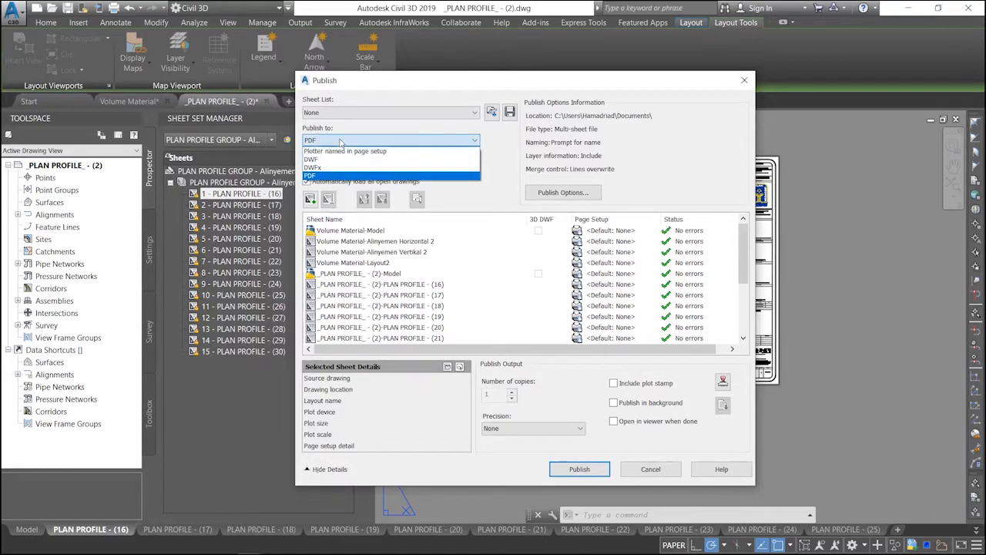
pyautogui.click(341, 142)
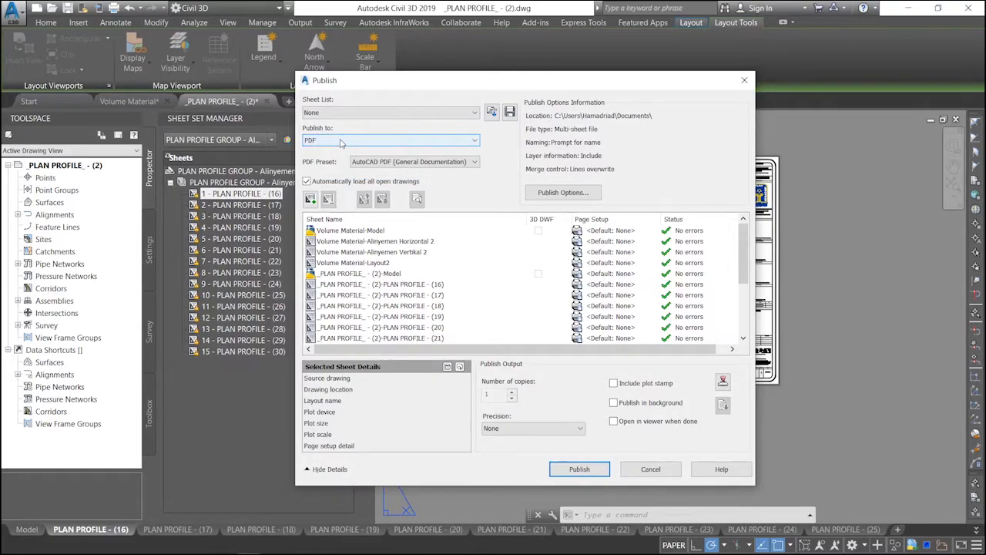
pyautogui.click(341, 142)
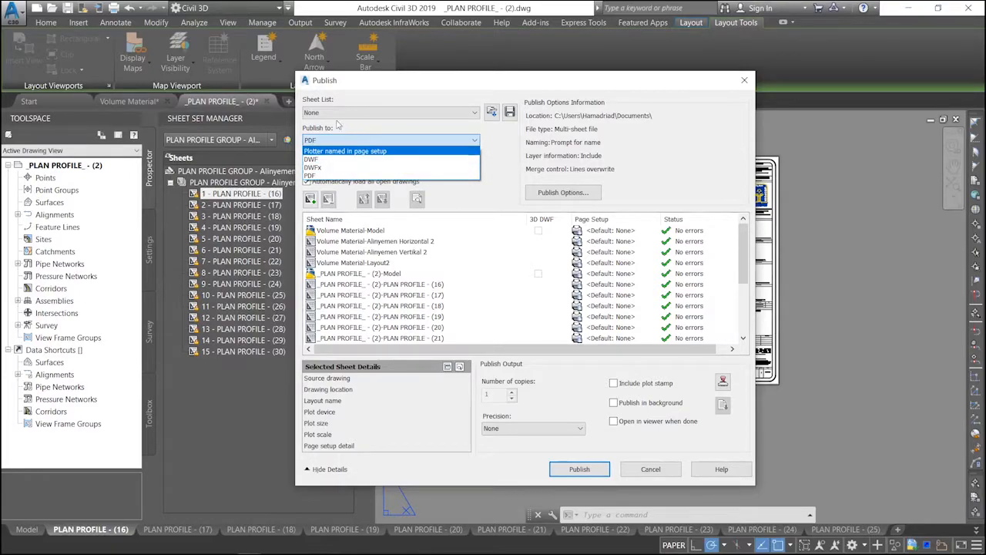
pyautogui.click(367, 152)
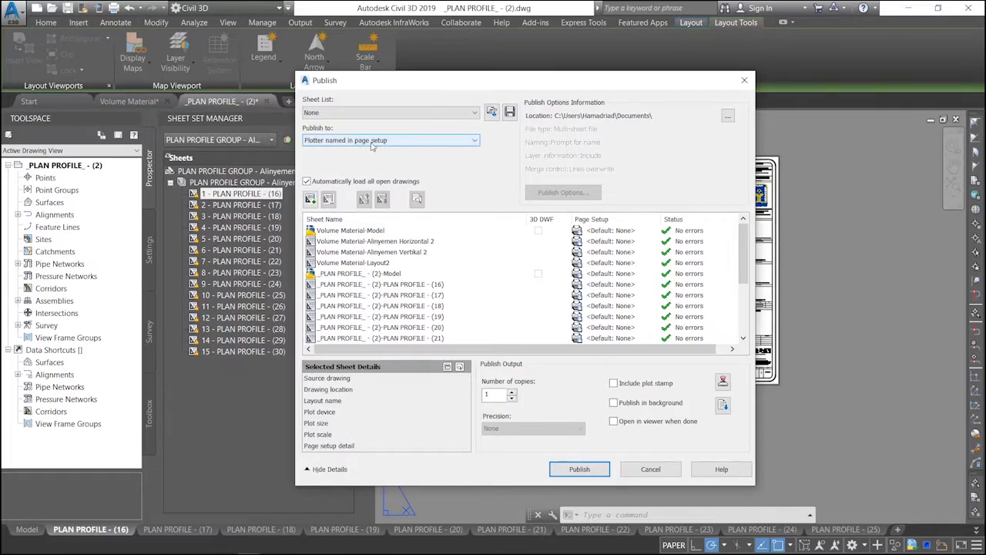
pyautogui.click(378, 144)
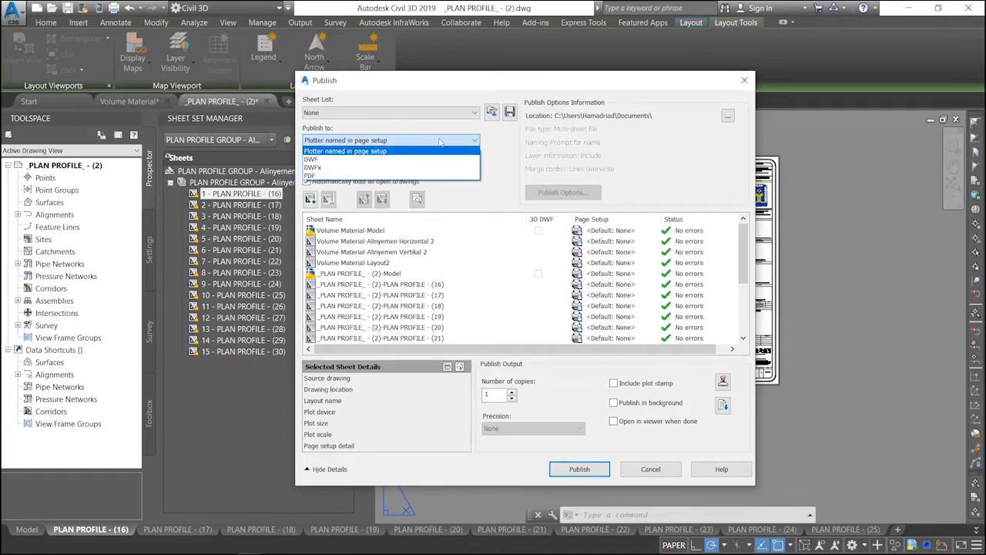
pyautogui.click(323, 178)
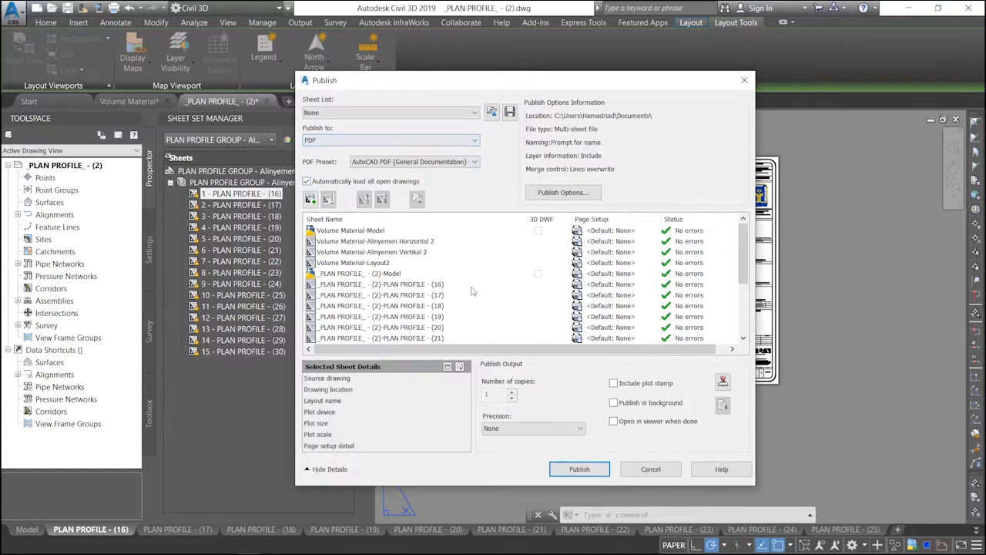
pyautogui.click(623, 407)
pyautogui.click(615, 403)
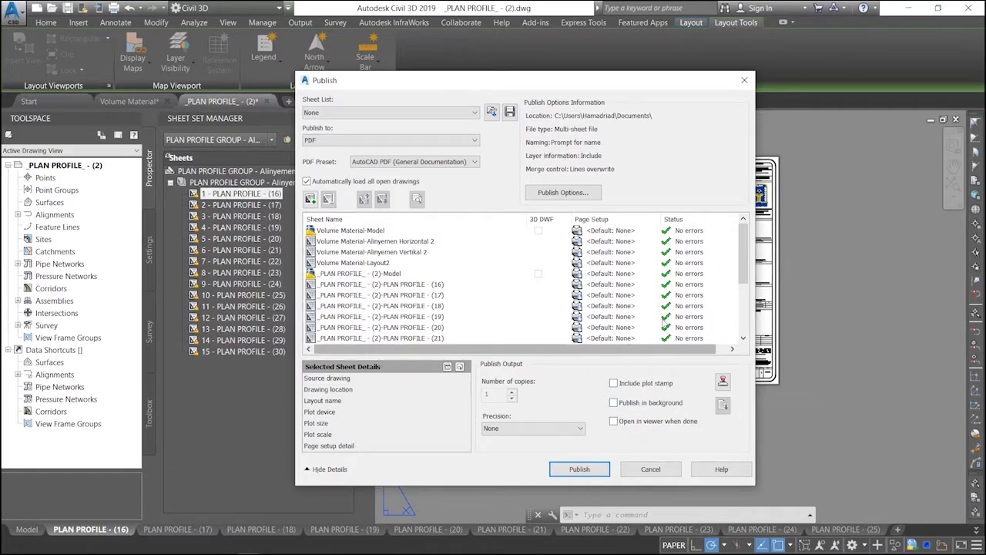
# Step: Look through the publish sheet list and check the details of PLAN PROFILE - (16) and the Volume Material model and Alinyemen Horizontal 2 sheets
pyautogui.scroll(-2, 452, 279)
pyautogui.scroll(2, 452, 279)
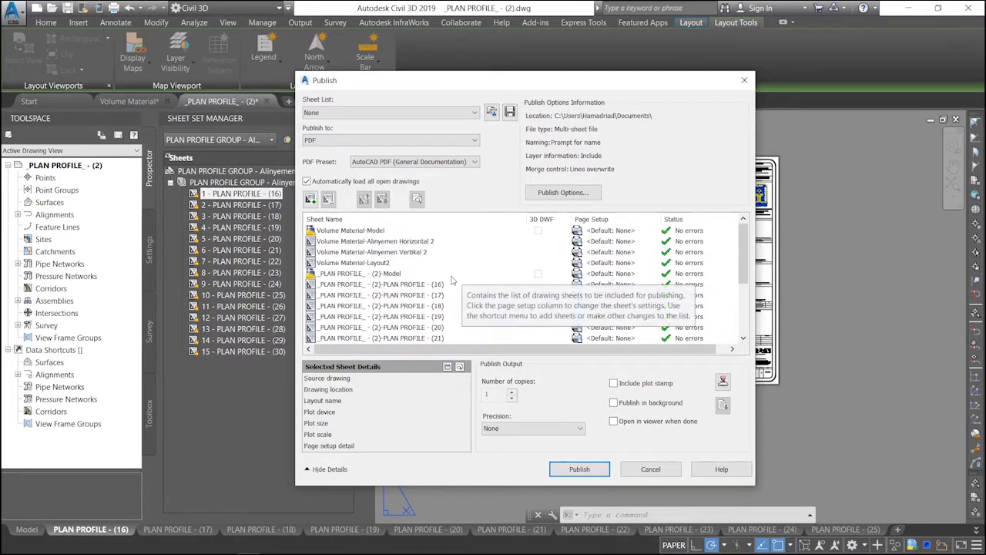
pyautogui.click(430, 286)
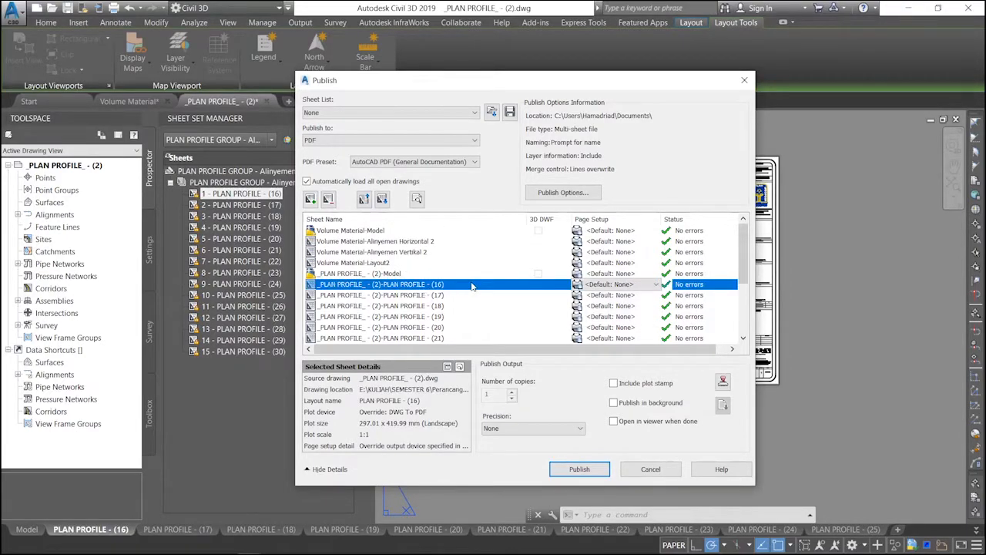
pyautogui.scroll(-2, 442, 294)
pyautogui.scroll(2, 442, 294)
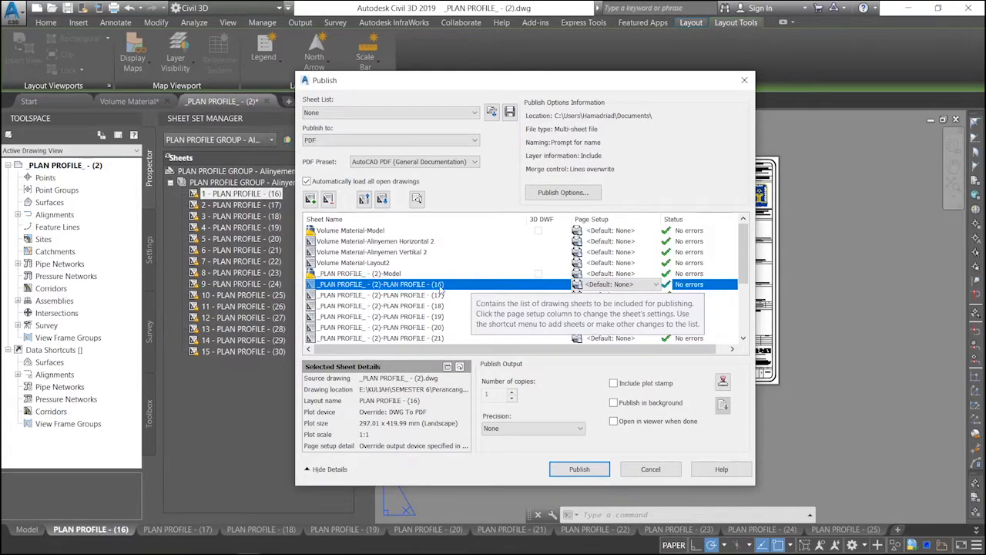
pyautogui.click(379, 231)
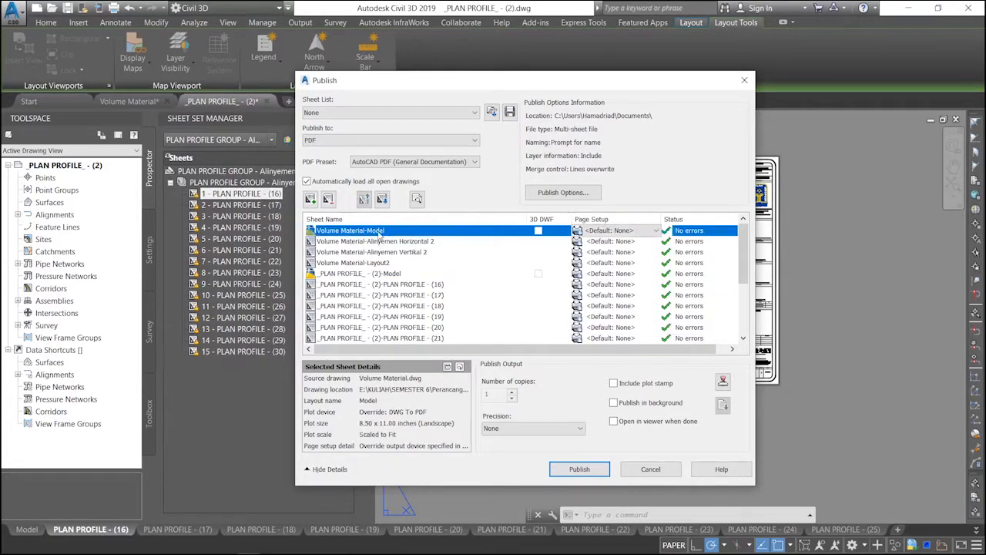
pyautogui.click(390, 273)
pyautogui.click(398, 242)
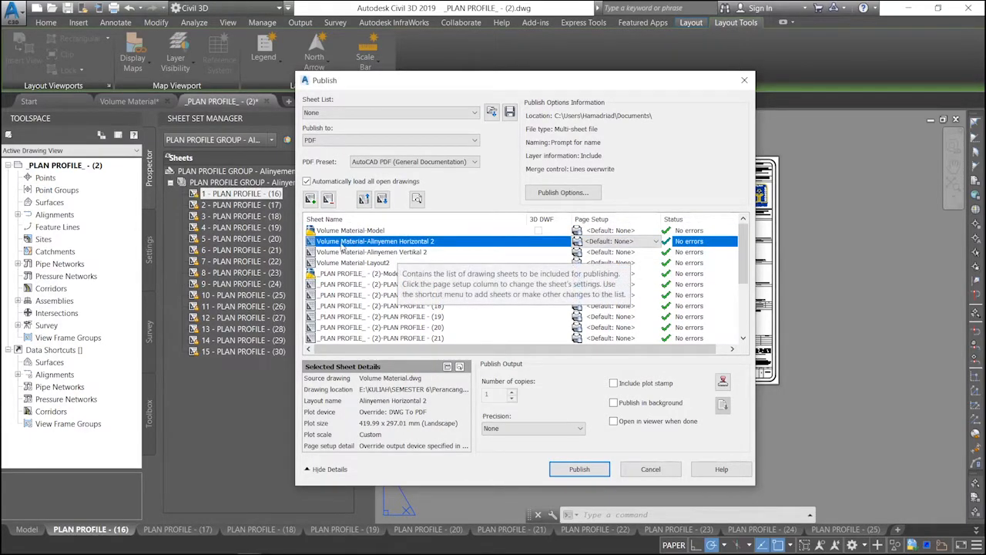
pyautogui.click(362, 232)
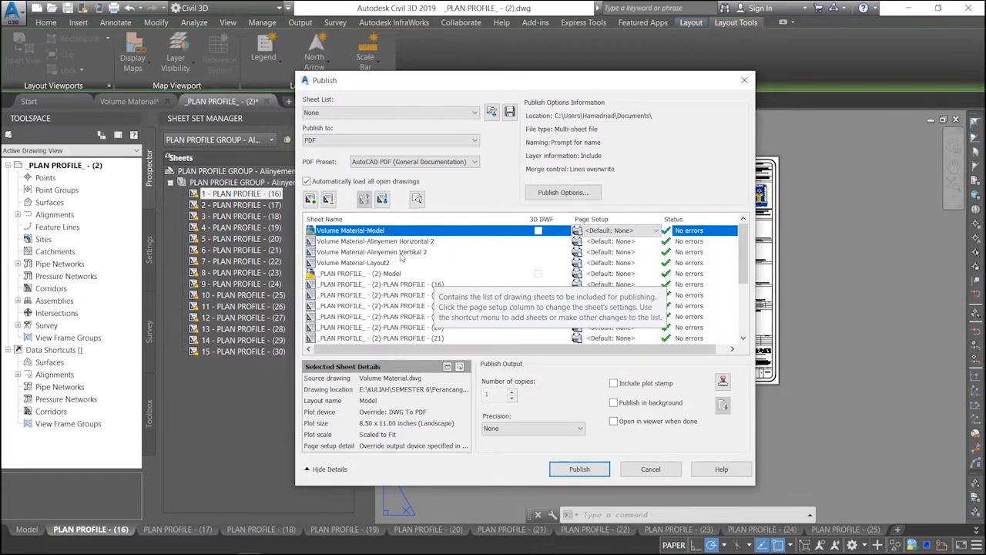
# Step: Remove the four Volume Material sheets and the _PLAN PROFILE_ - (2) Model sheet from the publish list
pyautogui.keyDown('shift'); pyautogui.click(426, 274); pyautogui.keyUp('shift')
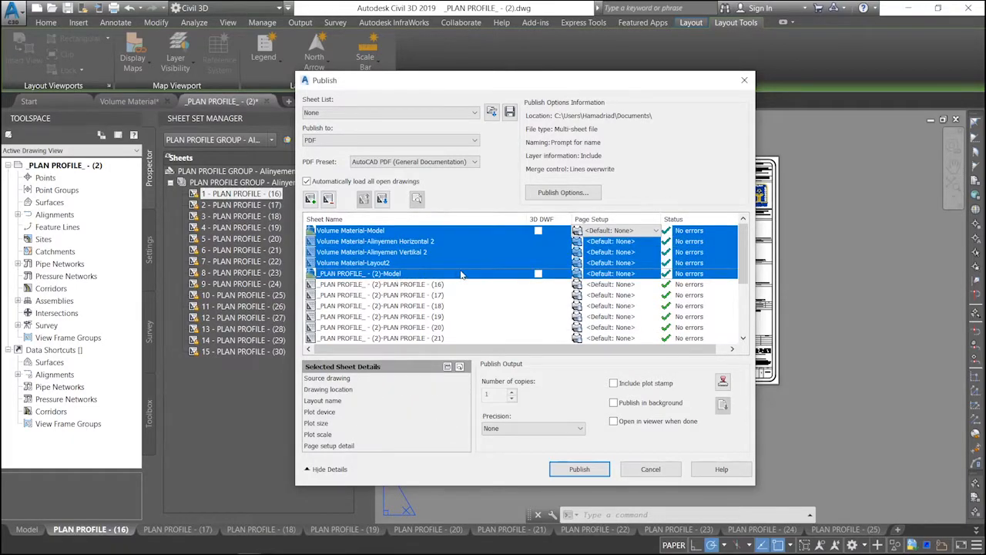
pyautogui.click(328, 199)
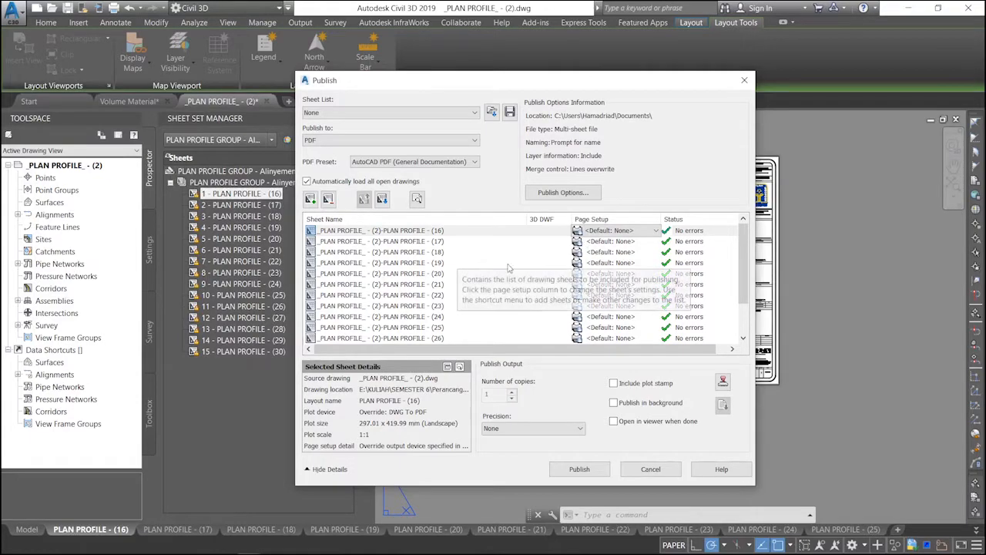
# Step: Check that the publish list holds the PLAN PROFILE sheets (16) to (30), and review the details of sheets (16) and (18)
pyautogui.click(456, 262)
pyautogui.click(447, 240)
pyautogui.click(445, 233)
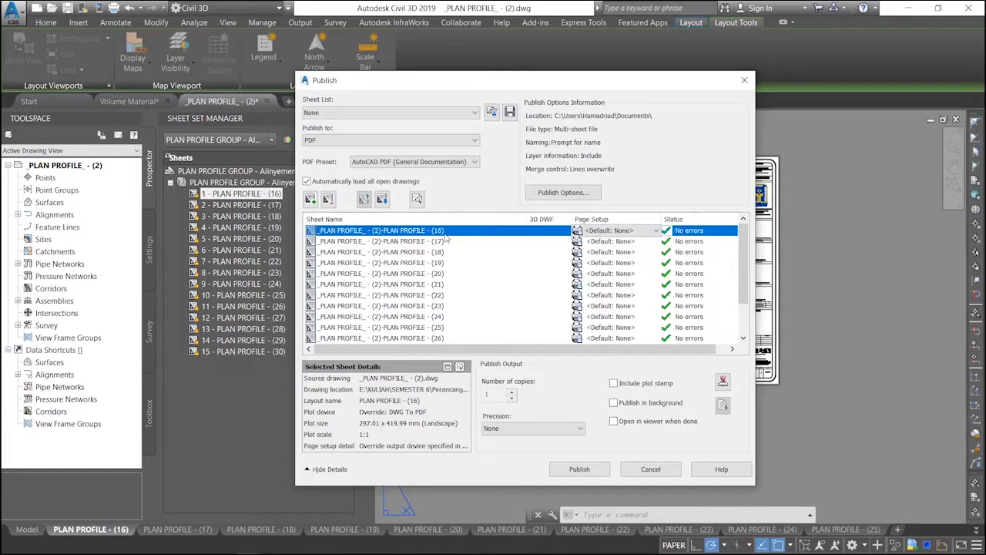
pyautogui.click(423, 253)
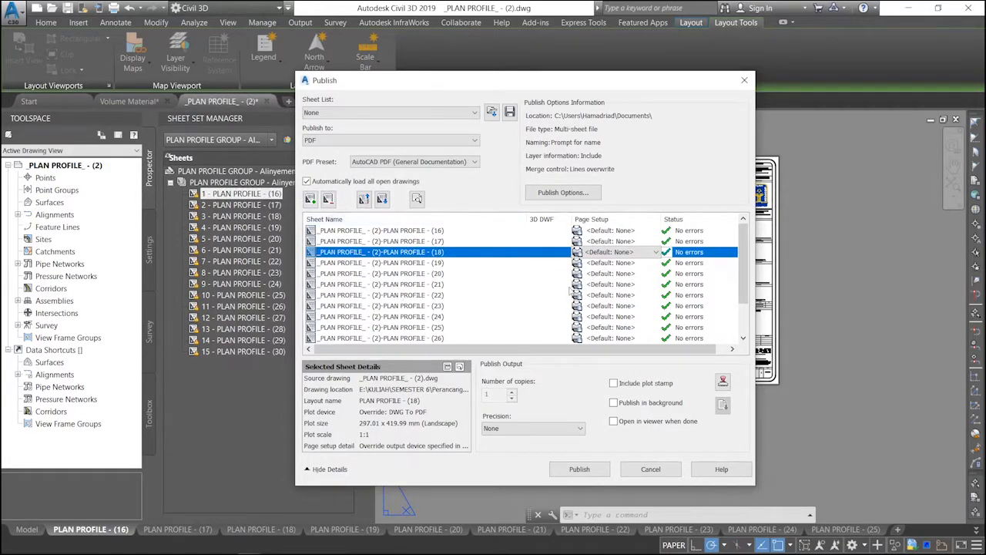
pyautogui.scroll(-2, 436, 274)
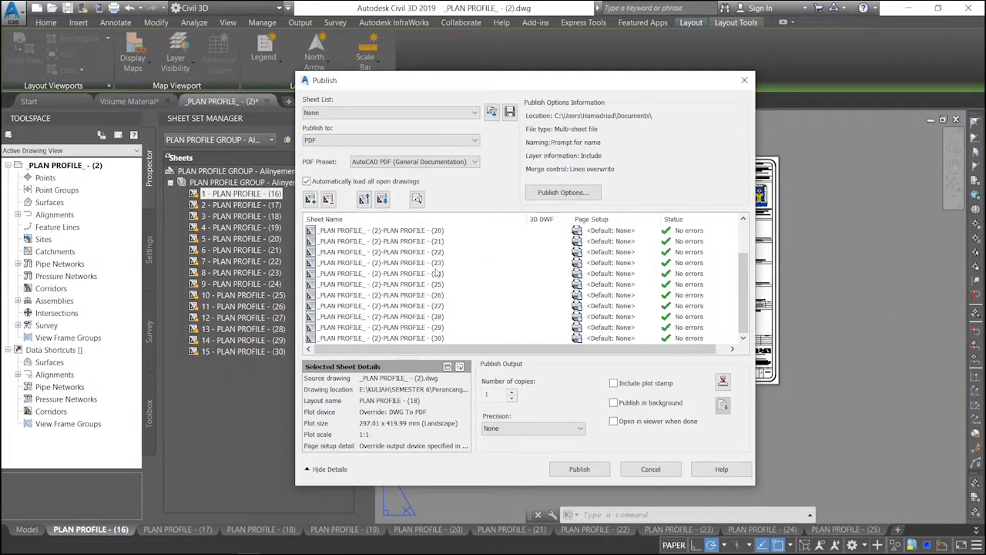
pyautogui.scroll(2, 744, 279)
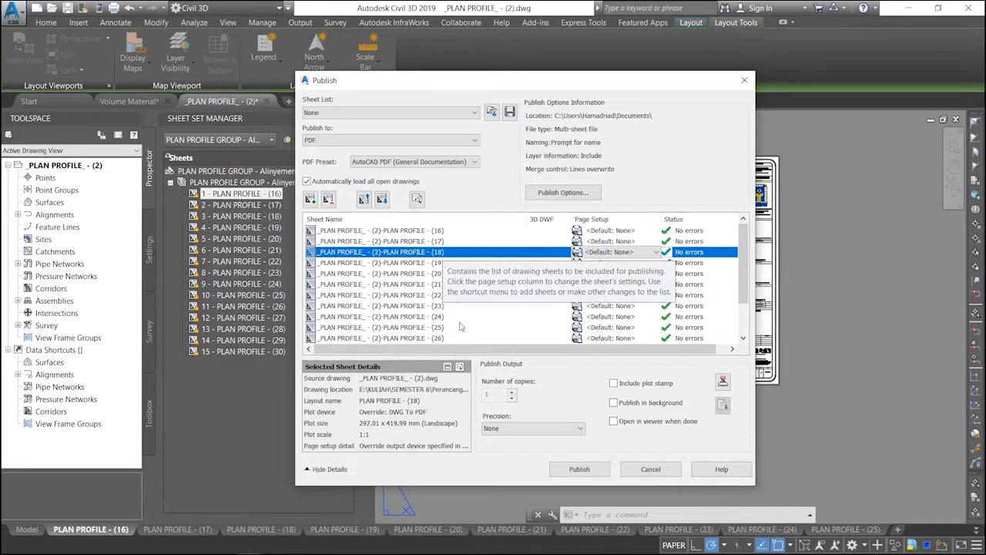
pyautogui.scroll(-1, 460, 326)
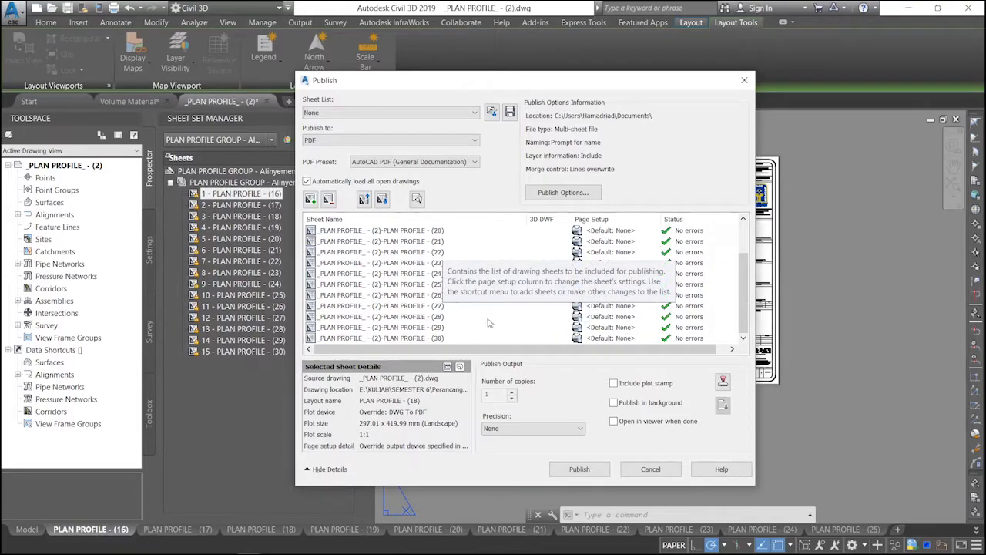
pyautogui.scroll(1, 489, 323)
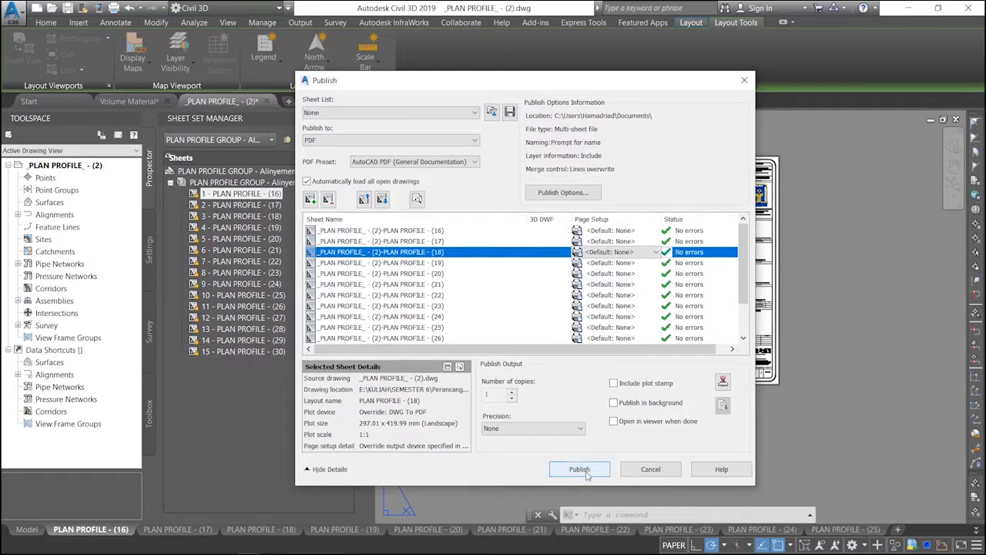
# Step: Start publishing the listed sheets and choose the BACK UP folder on drive E: as the PDF's save location
pyautogui.click(586, 469)
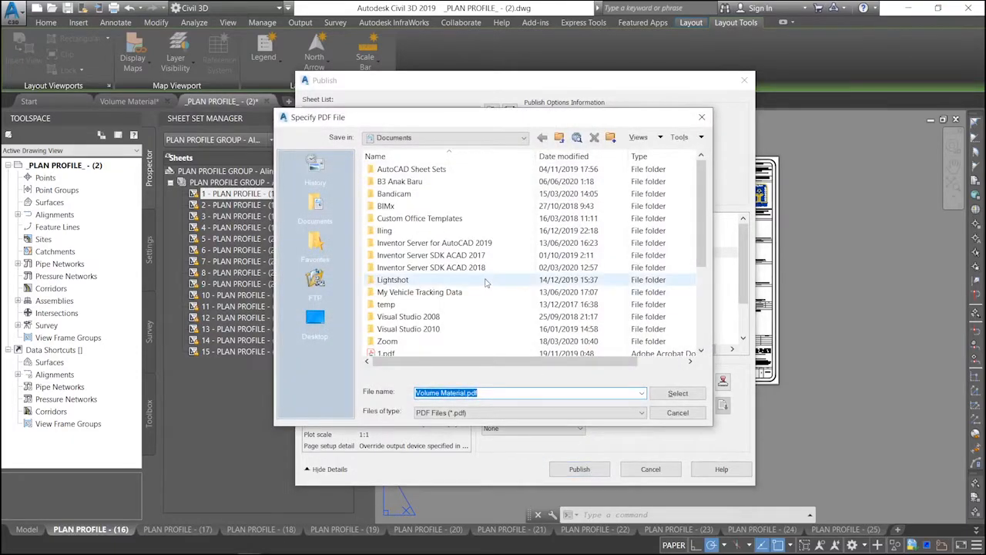
pyautogui.moveTo(409, 121); pyautogui.dragTo(396, 124)
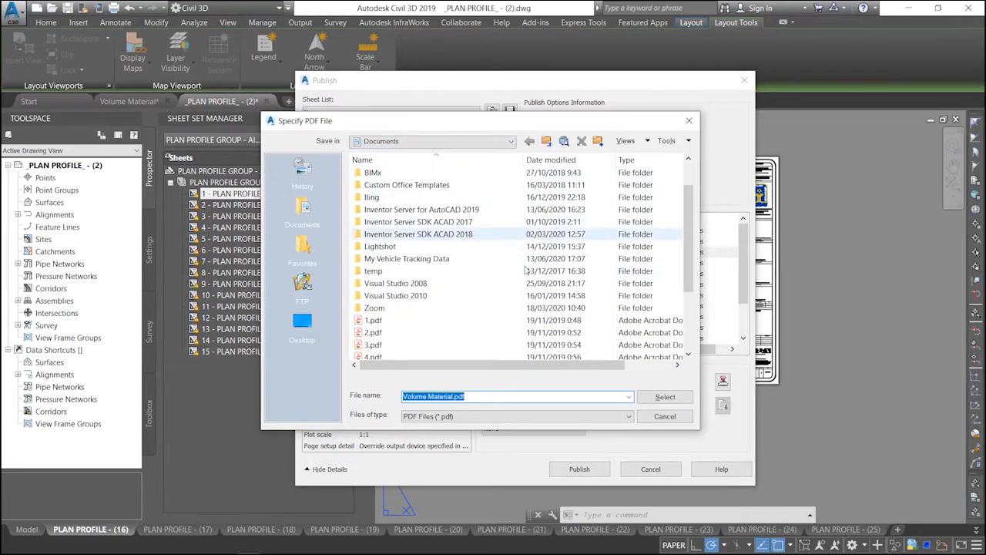
pyautogui.scroll(-4, 434, 279)
pyautogui.scroll(4, 456, 232)
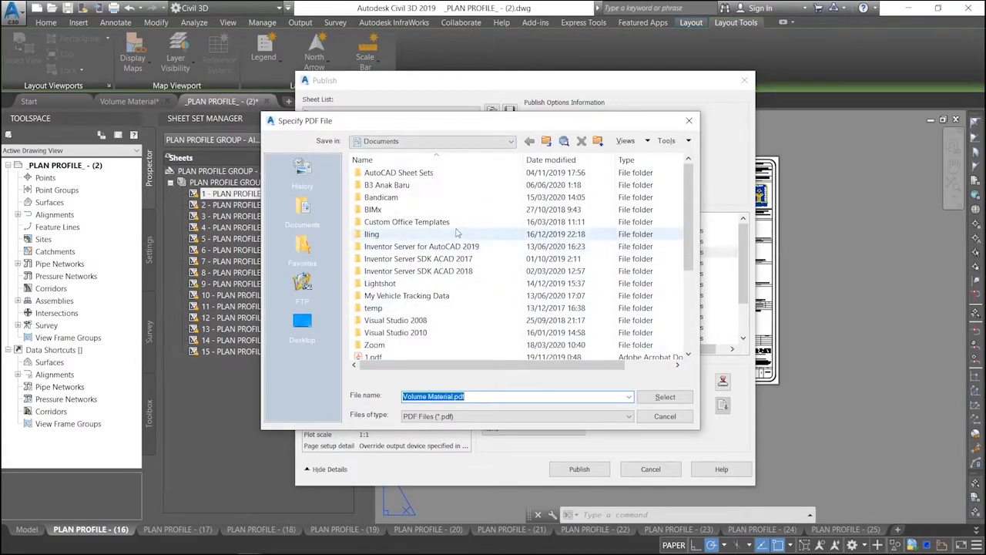
pyautogui.click(446, 140)
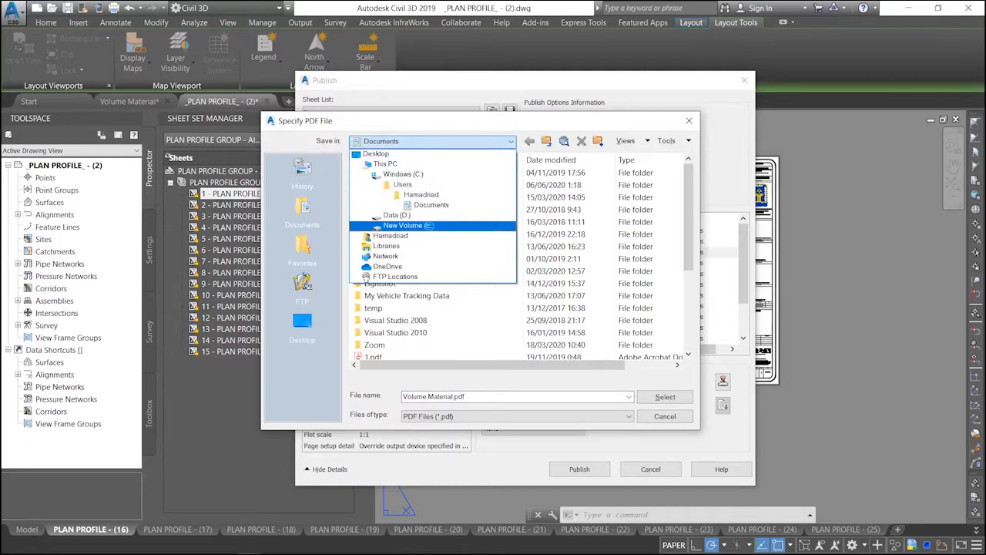
pyautogui.click(426, 225)
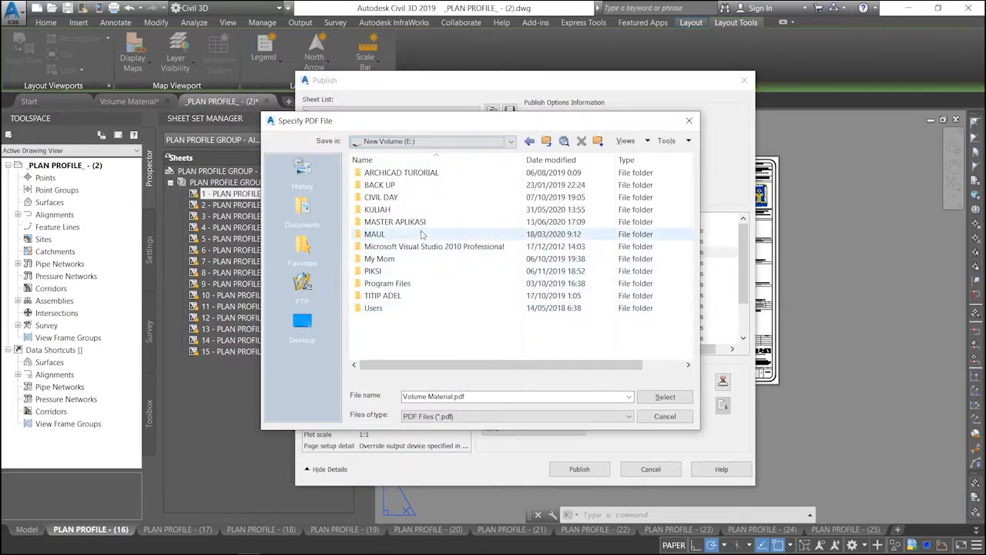
pyautogui.doubleClick(437, 188)
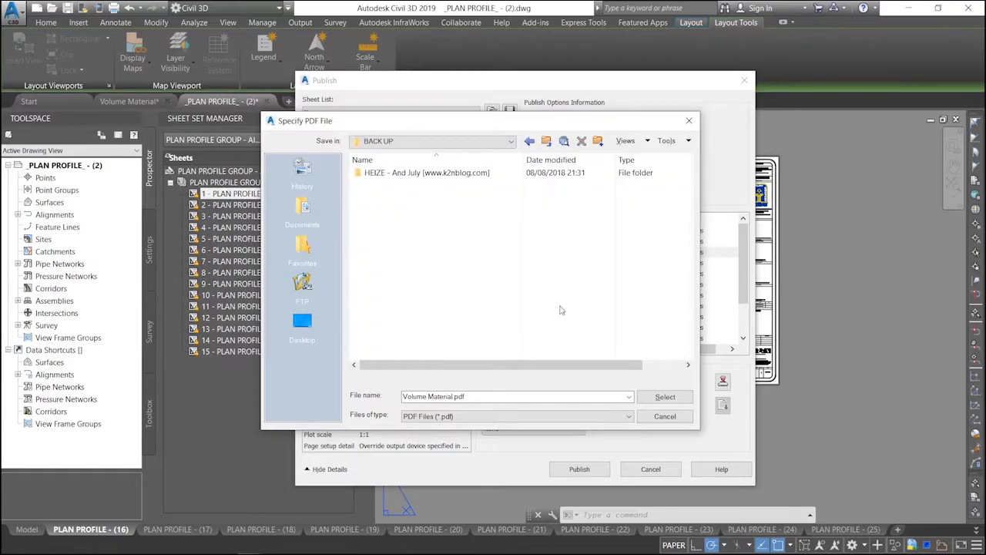
# Step: Name the output PDF "Plan and profile contoh" and accept the file
pyautogui.click(547, 396)
pyautogui.press('BackSpace')
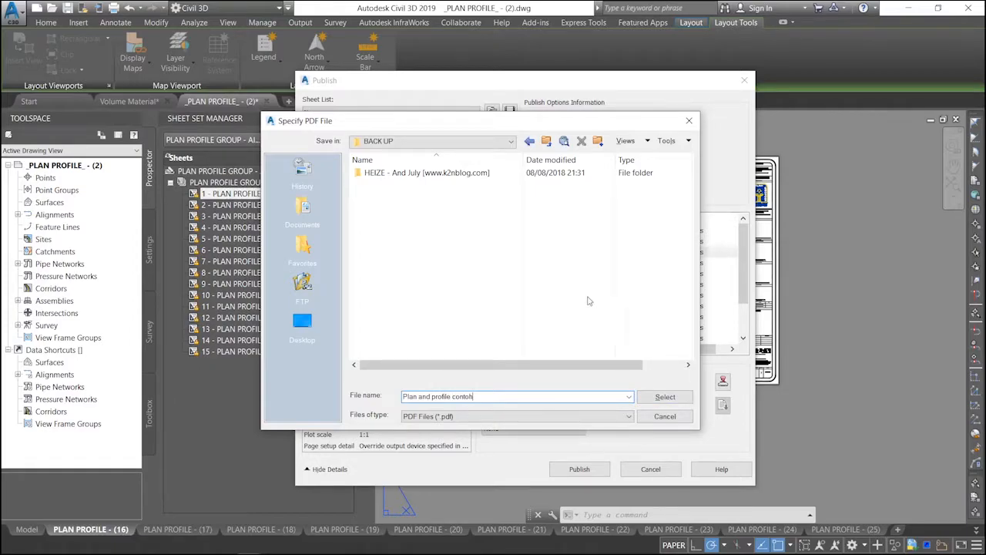
pyautogui.click(663, 398)
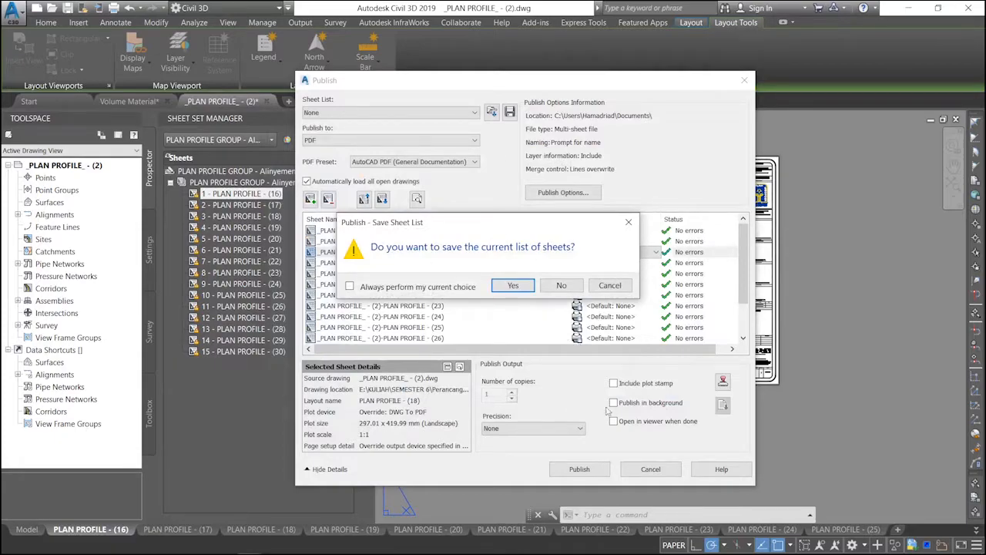
# Step: Run the publish job without saving the sheet list, ignoring the missing SHX files and keeping the current display mode
pyautogui.click(563, 285)
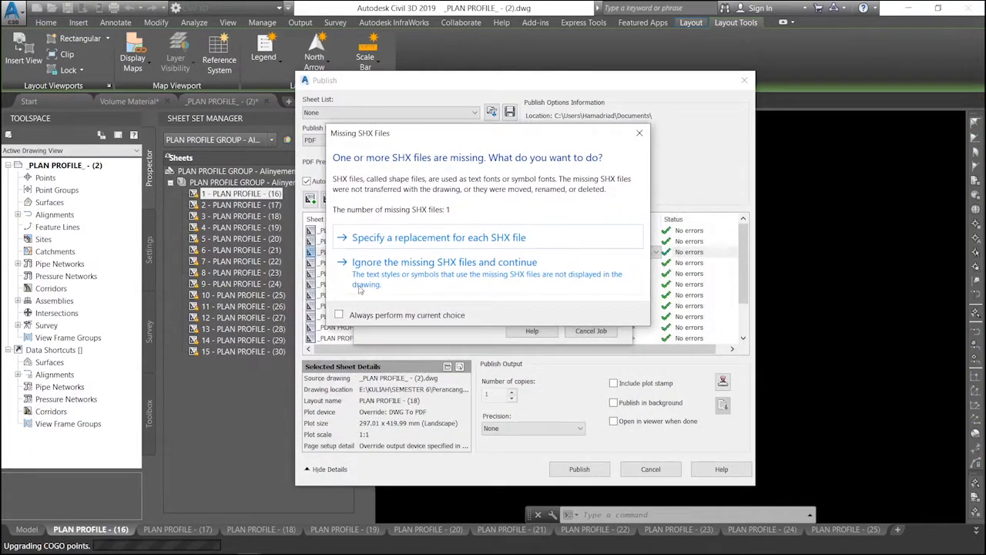
pyautogui.click(429, 280)
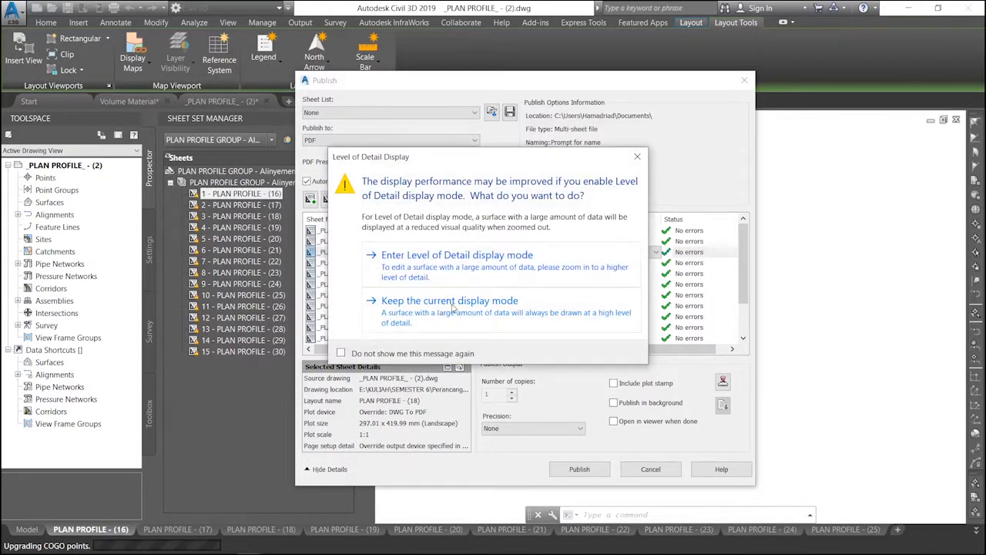
pyautogui.click(452, 307)
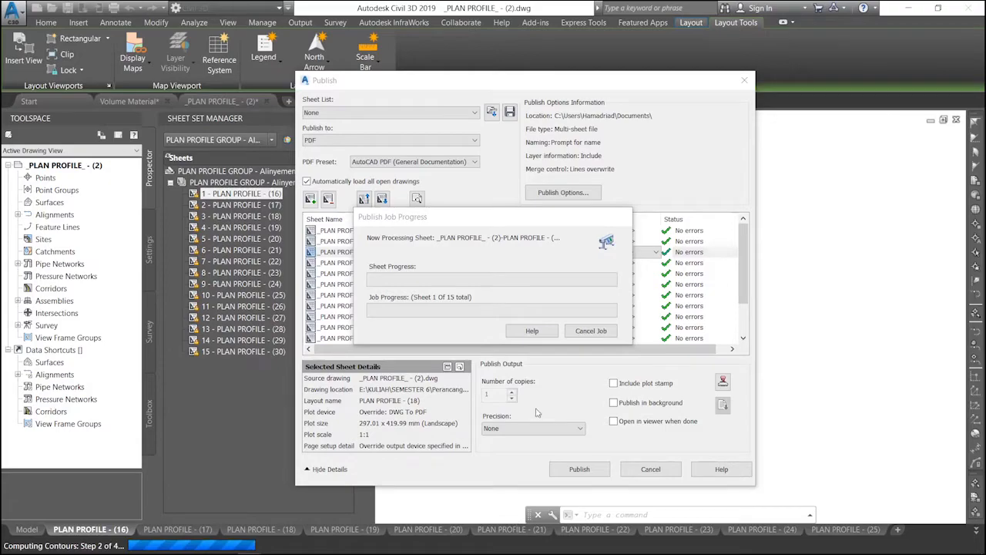
# Step: Switch to Adobe Acrobat Reader and examine plan and profile sheets (1) to (4) of Alinyemen Horizontal Dan Vertikal.pdf
pyautogui.moveTo(496, 549)
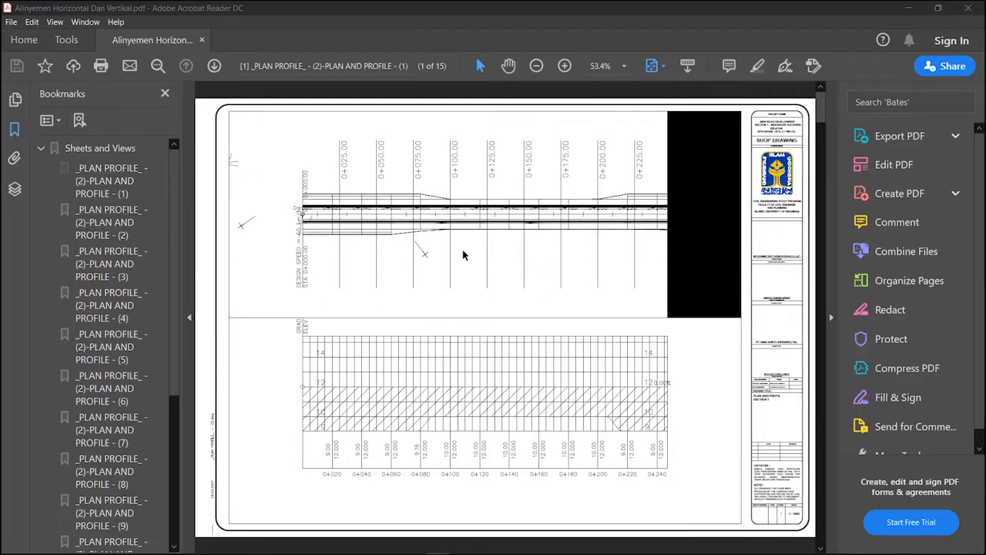
pyautogui.click(121, 193)
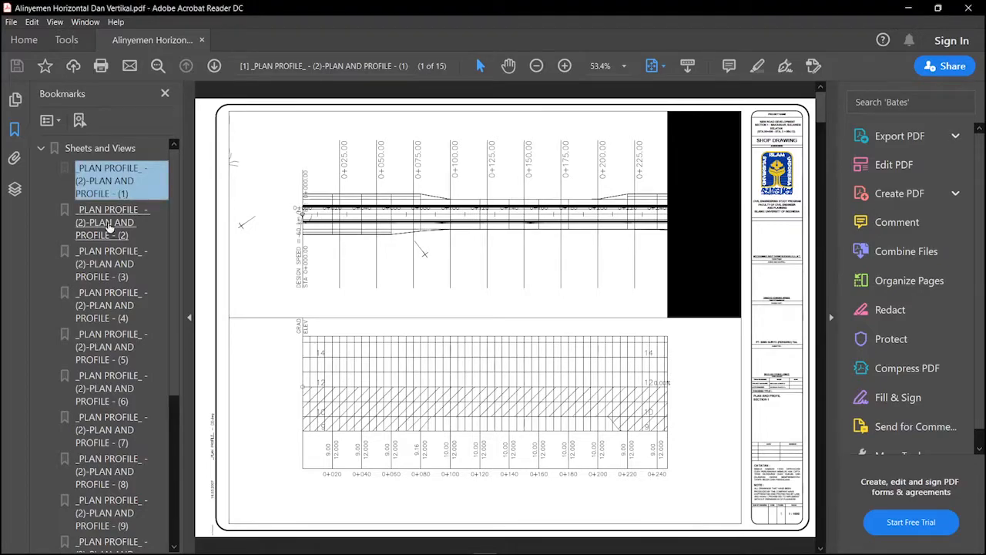
pyautogui.click(109, 224)
pyautogui.click(111, 171)
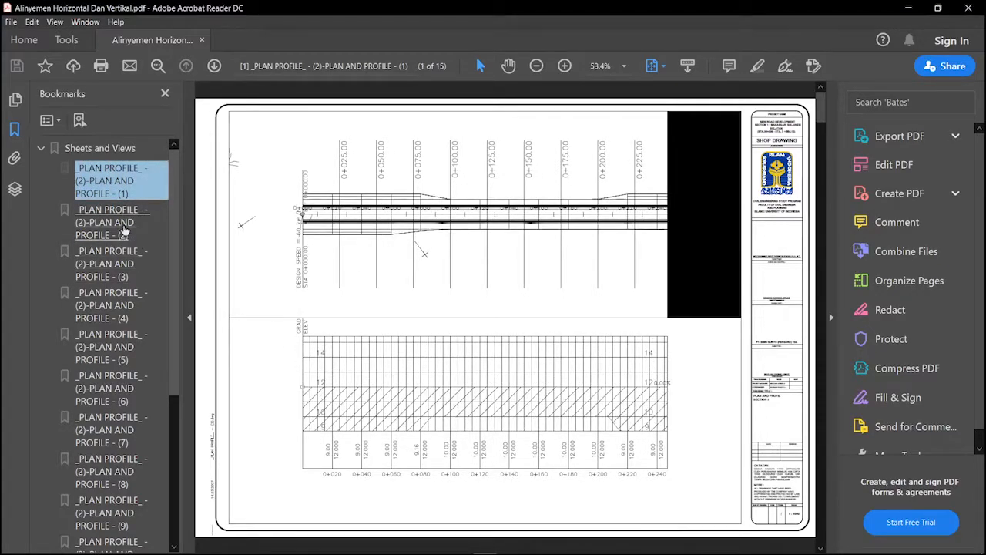
pyautogui.click(122, 224)
pyautogui.click(105, 271)
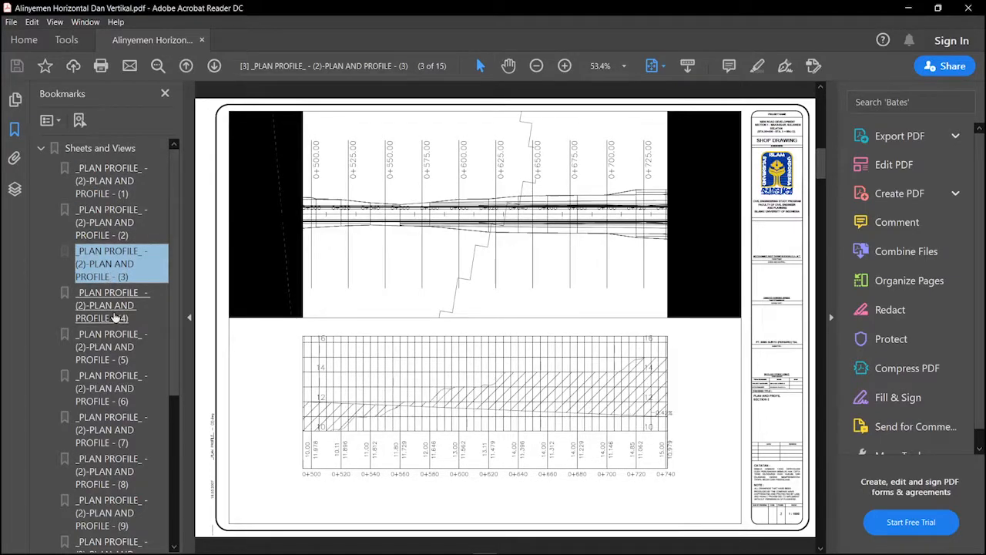
pyautogui.click(116, 316)
# Step: Look through further bookmarked sheets of the PDF, including (10), (9) and (8), and return to sheet (1)
pyautogui.scroll(-5, 117, 340)
pyautogui.click(115, 339)
pyautogui.click(111, 362)
pyautogui.click(115, 324)
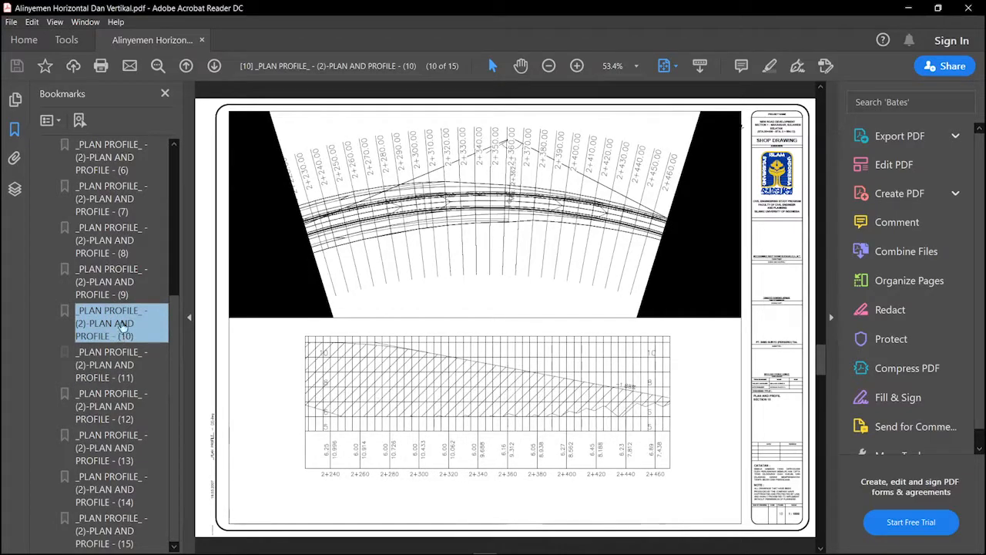
pyautogui.click(125, 291)
pyautogui.click(120, 251)
pyautogui.scroll(2, 119, 252)
pyautogui.scroll(3, 119, 252)
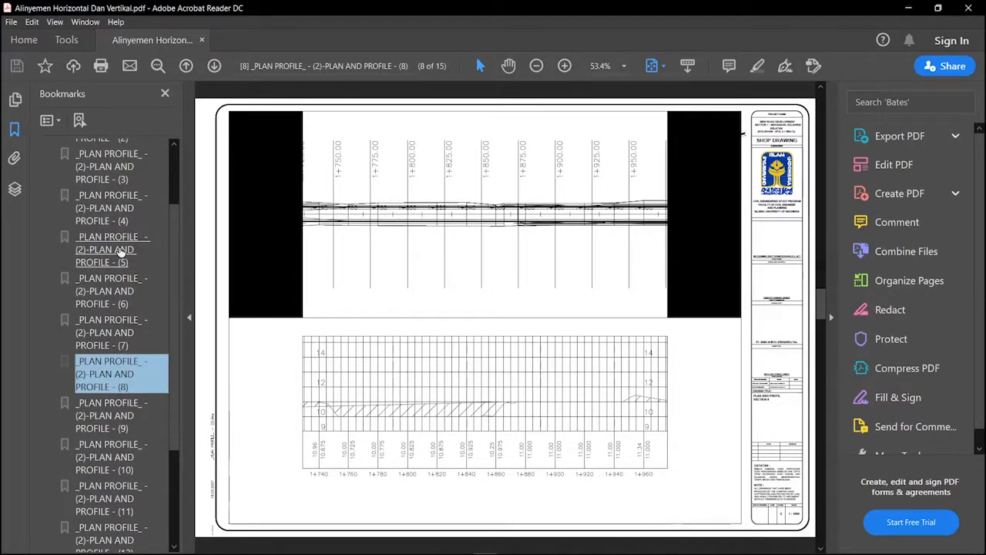
pyautogui.click(121, 182)
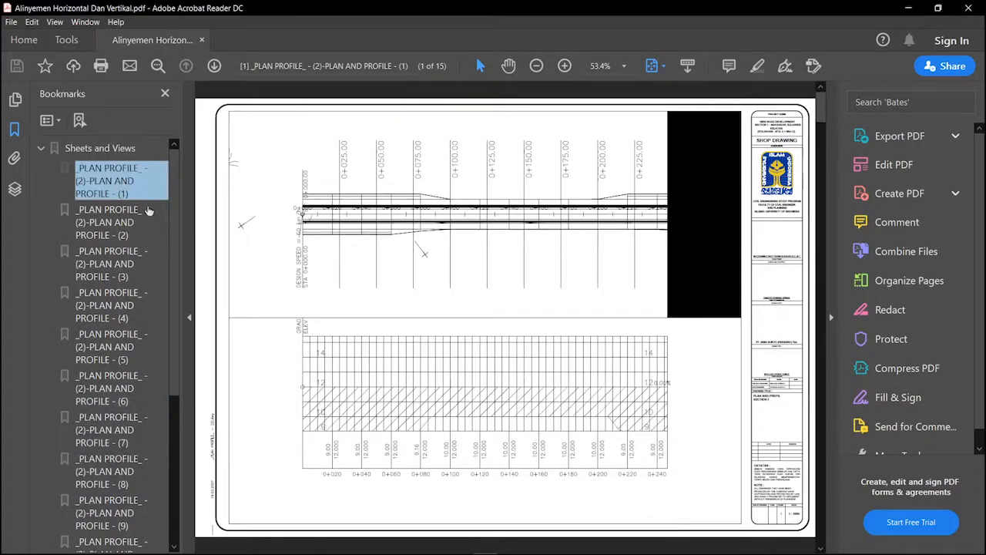